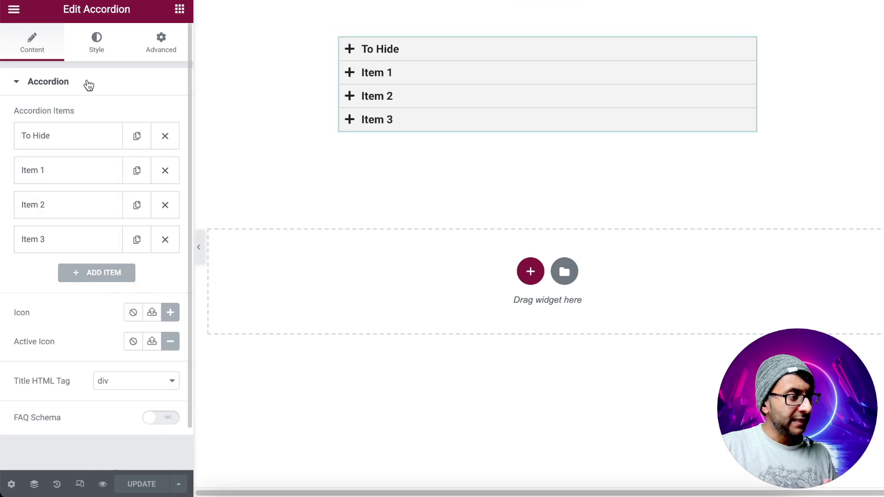
# - Reveal the accordion's Title style options, previewing Item 3 and checking the Typography settings
pyautogui.click(103, 53)
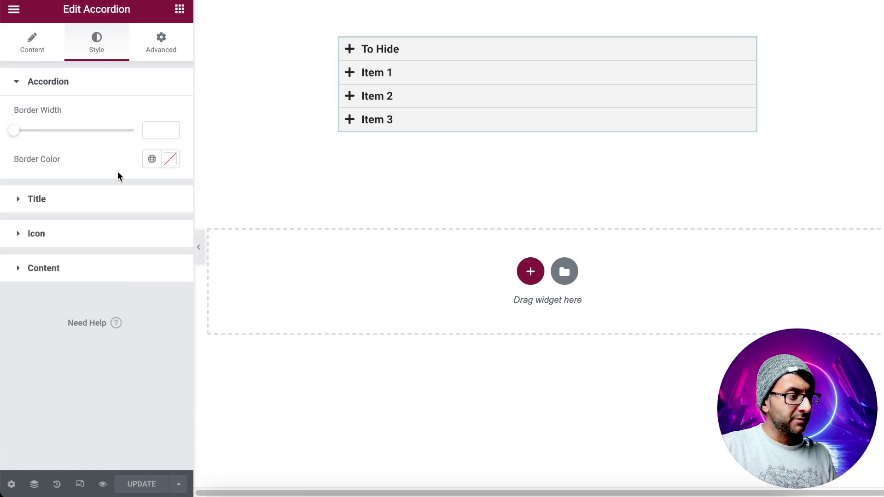
pyautogui.click(62, 201)
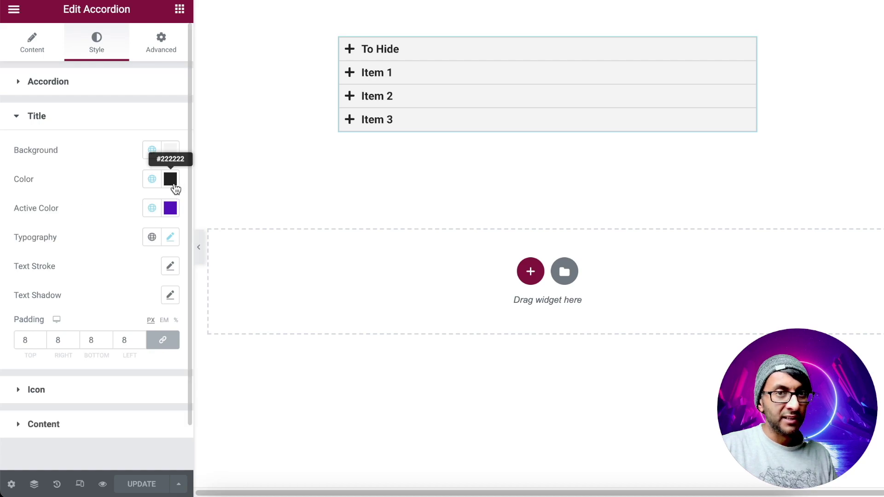
pyautogui.click(394, 124)
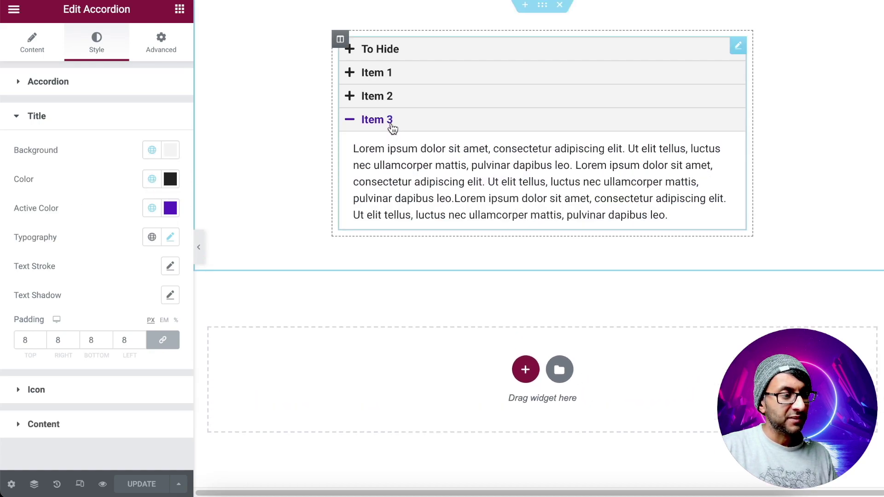
pyautogui.click(392, 123)
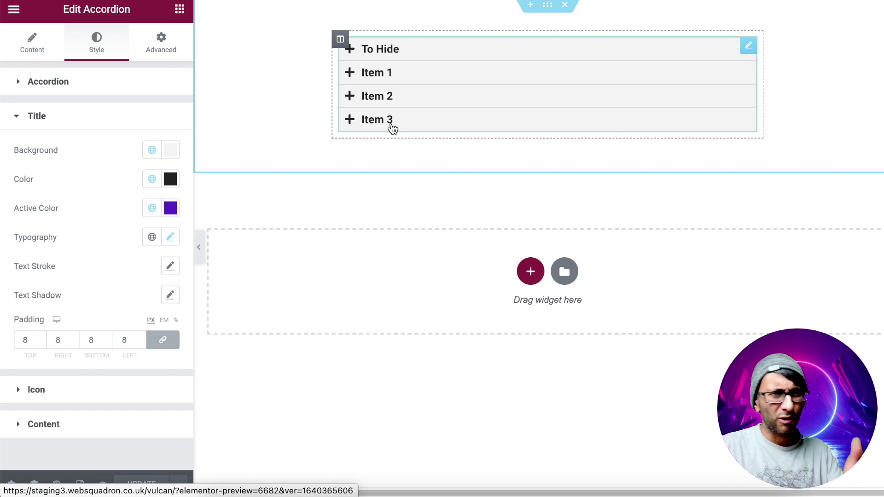
pyautogui.click(171, 239)
pyautogui.click(171, 240)
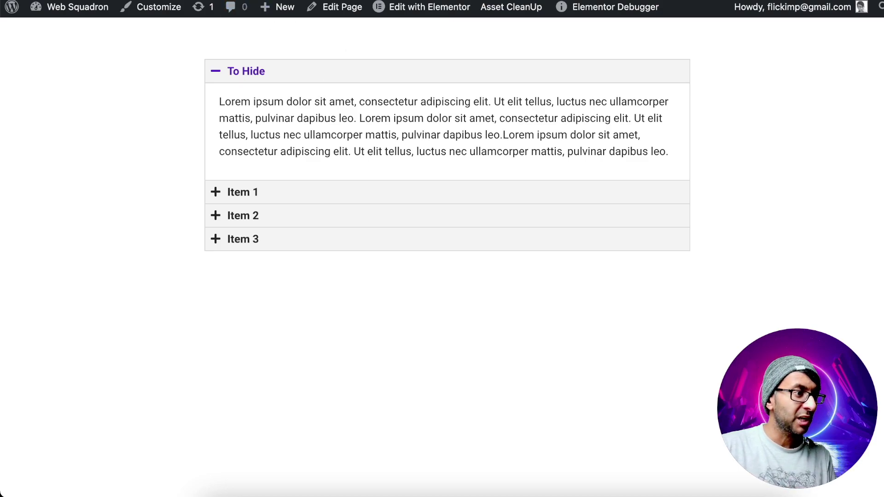
pyautogui.hotkey('ctrl', 'w')
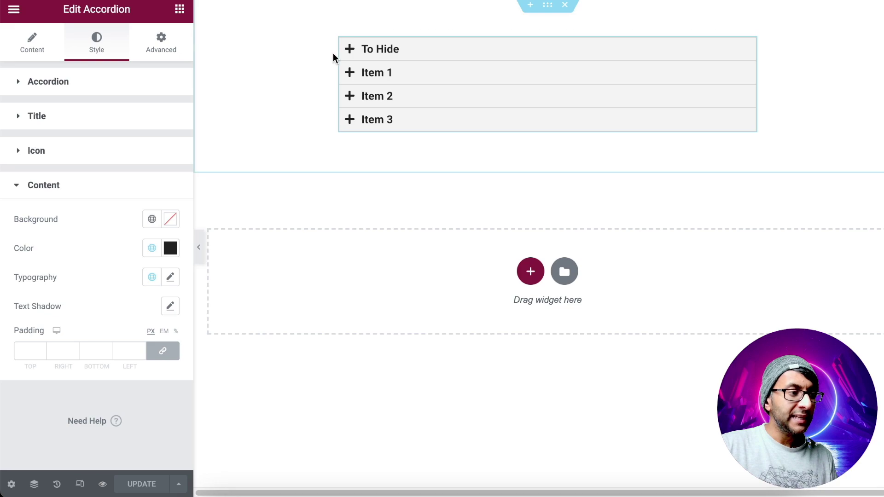
# - Inspect the To Hide item's title and text in the accordion's Content settings
pyautogui.click(34, 51)
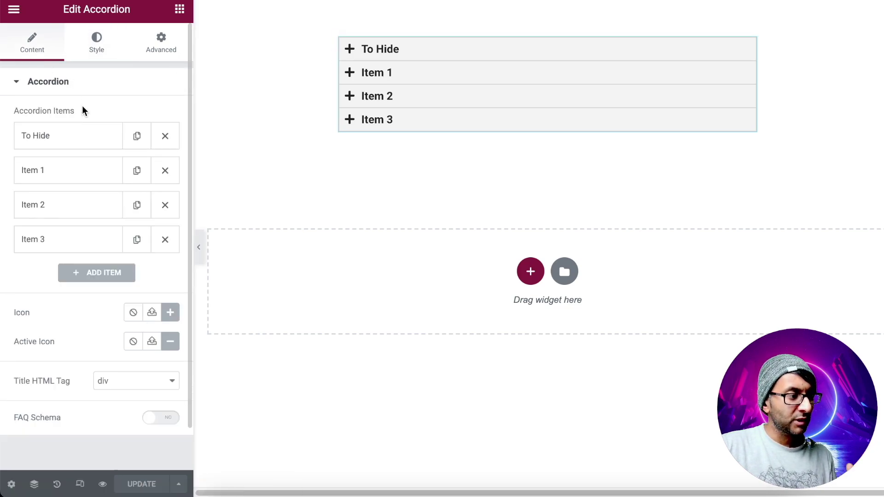
pyautogui.click(89, 140)
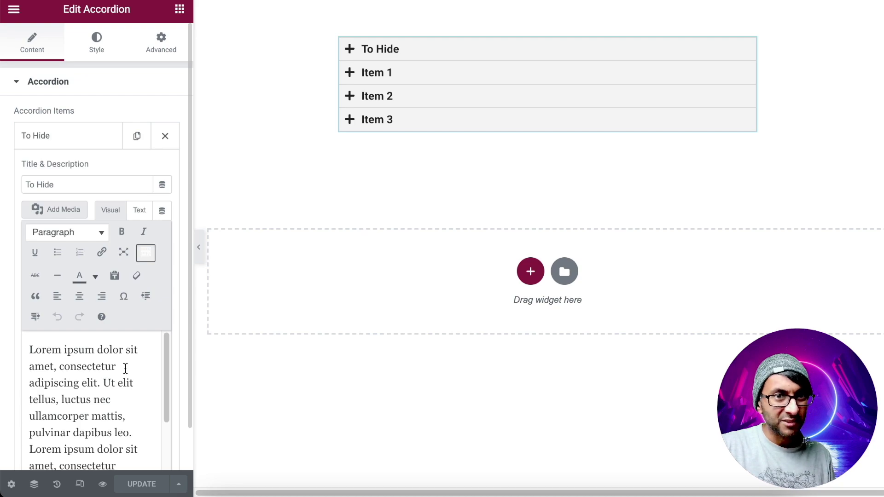
pyautogui.click(83, 144)
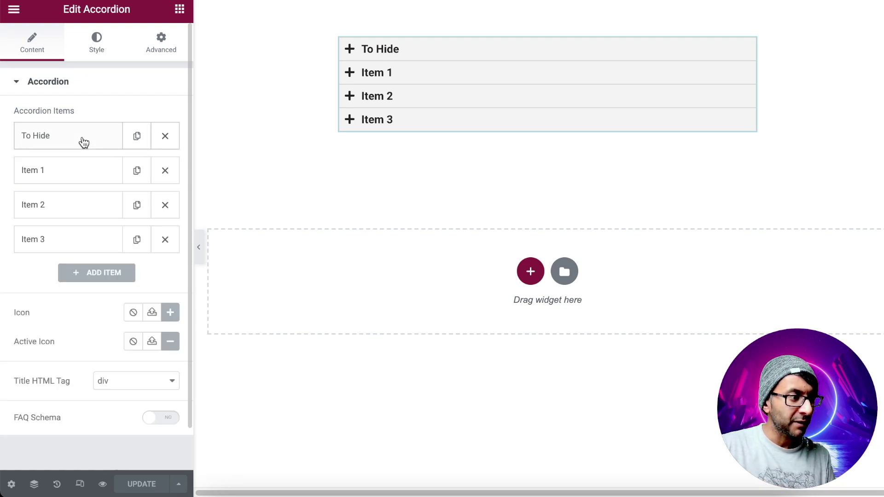
# - Reselect the accordion, check its accordx CSS class under Advanced, and expand Custom CSS
pyautogui.click(178, 11)
pyautogui.click(663, 81)
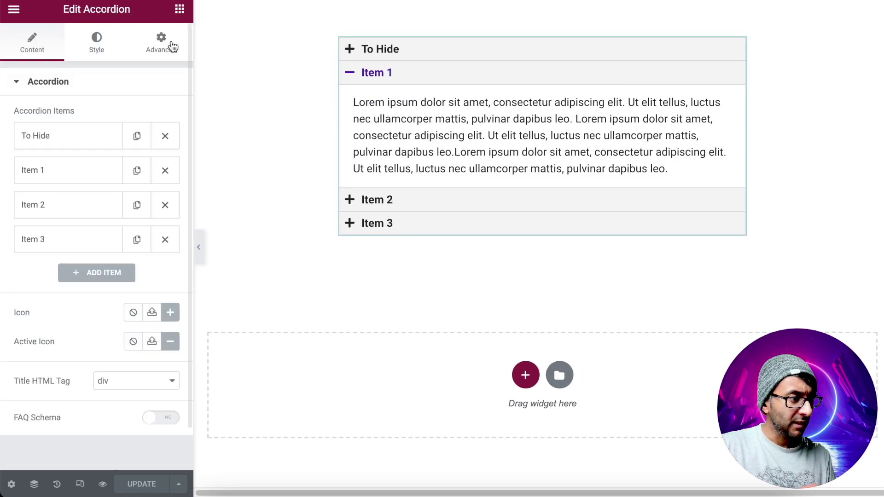
pyautogui.click(170, 43)
pyautogui.moveTo(137, 294); pyautogui.dragTo(71, 291)
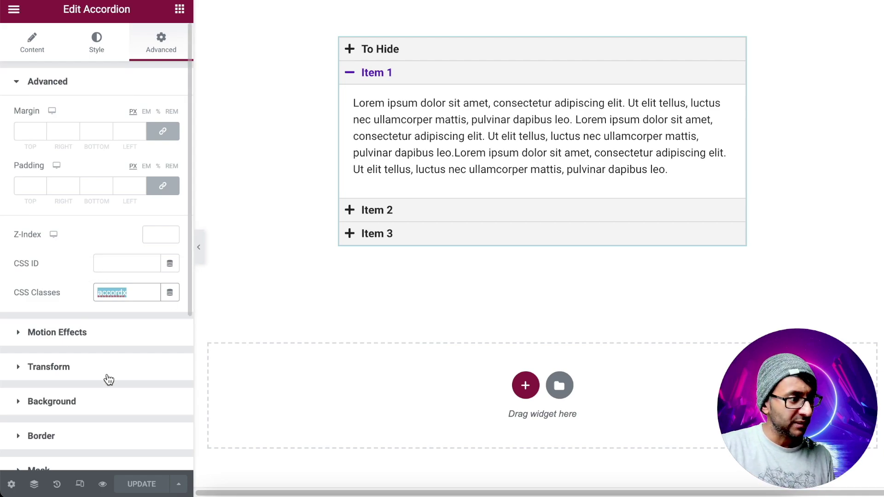
pyautogui.scroll(-3, 79, 377)
pyautogui.scroll(-2, 92, 373)
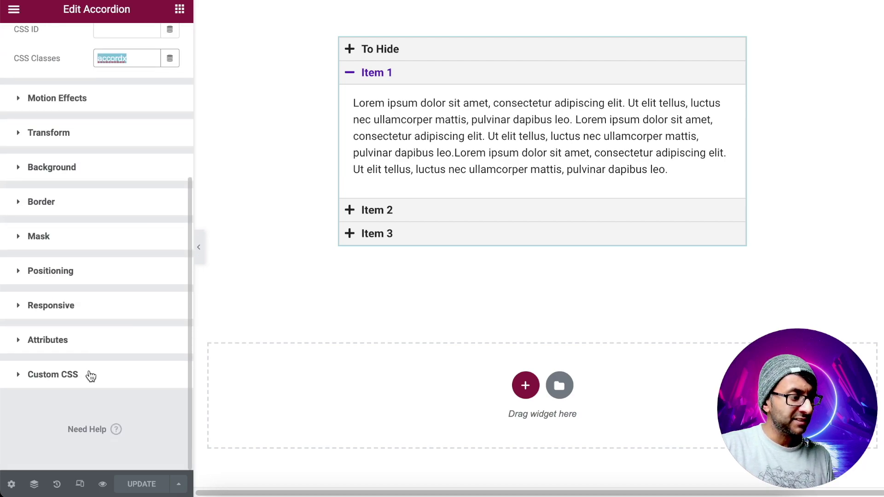
pyautogui.click(87, 397)
# - Paste the CSS rule hiding the accordx accordion's first item, test removing and restoring it, then save
pyautogui.scroll(-3, 85, 357)
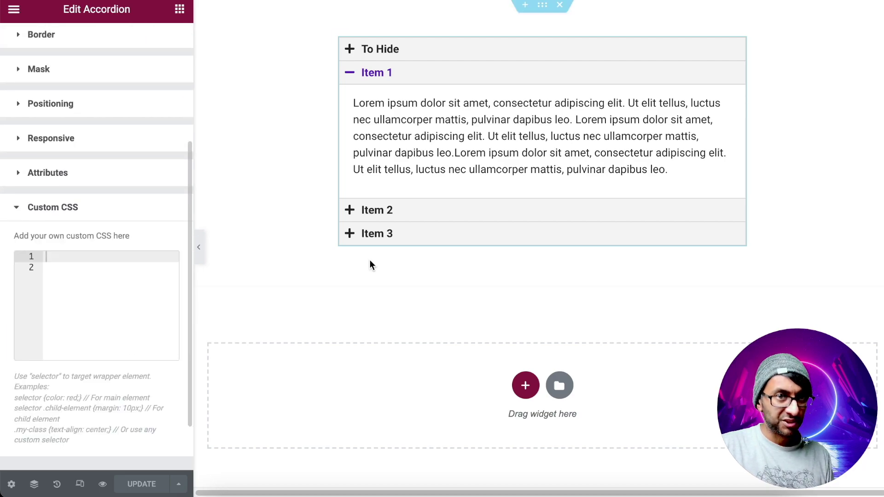
pyautogui.click(122, 342)
pyautogui.write('.accordx .elementor-accordion > div:first-of-type { display:none;}')
pyautogui.click(122, 342)
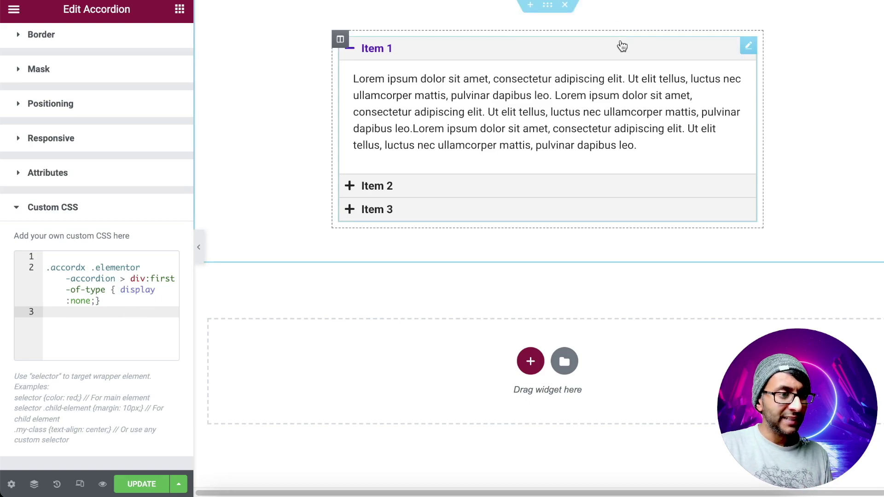
pyautogui.moveTo(102, 330); pyautogui.dragTo(38, 249)
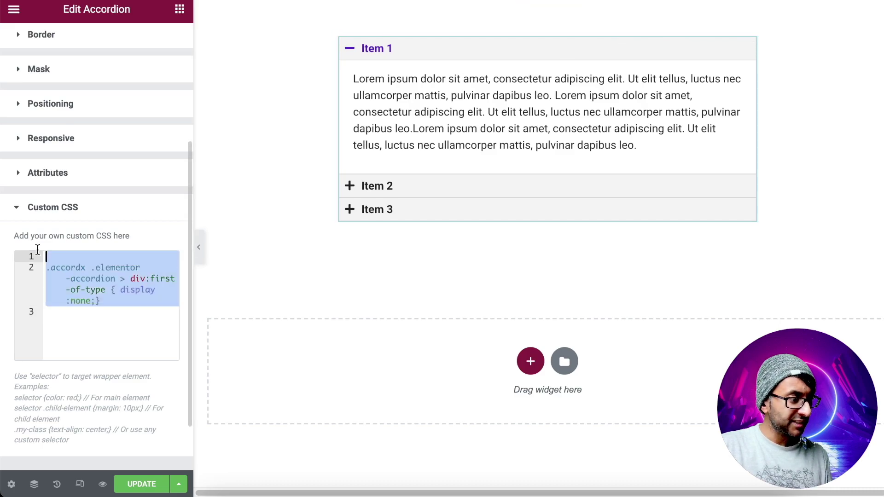
pyautogui.press('BackSpace')
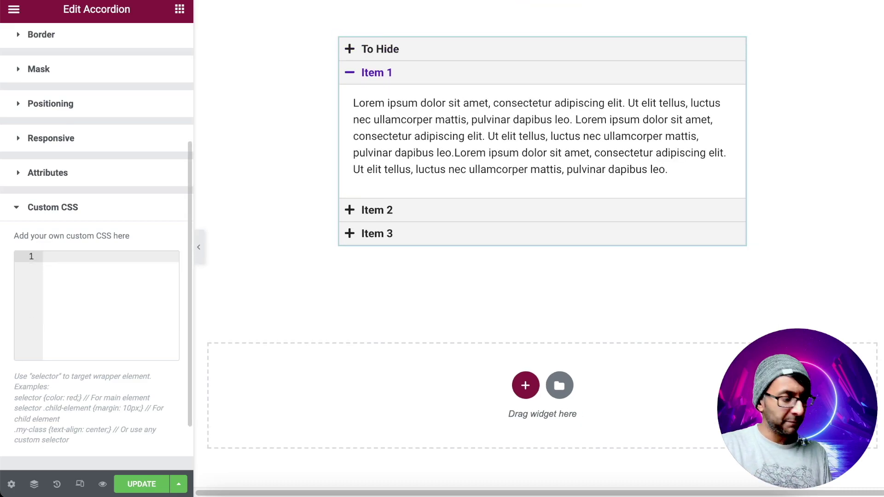
pyautogui.hotkey('ctrl', 'z')
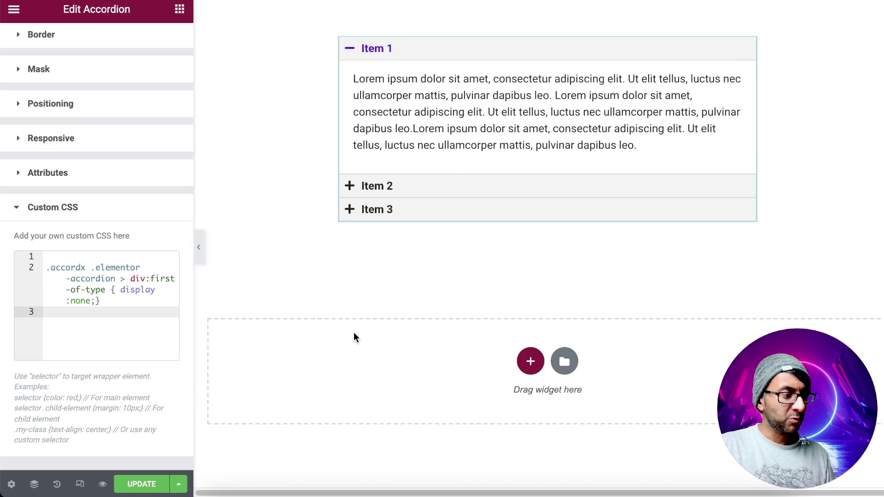
pyautogui.click(147, 486)
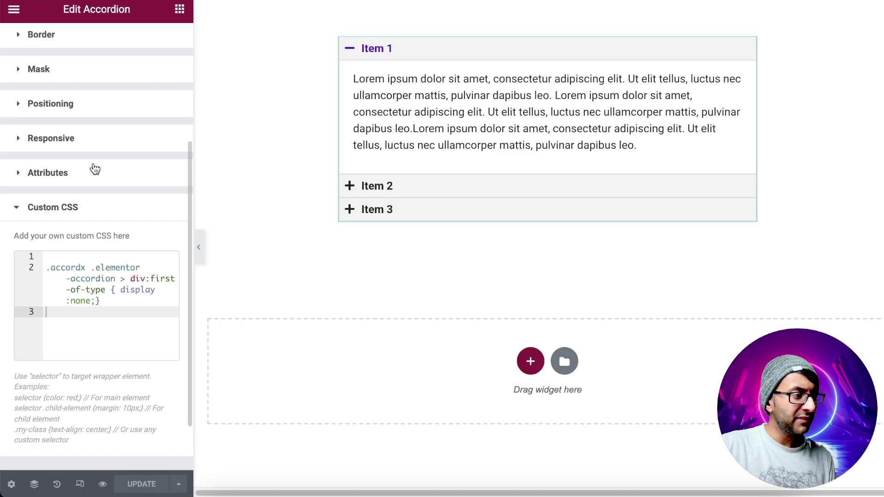
# - Try a thicker accordion Border Width of about 7, then set it back to 0
pyautogui.scroll(5, 75, 204)
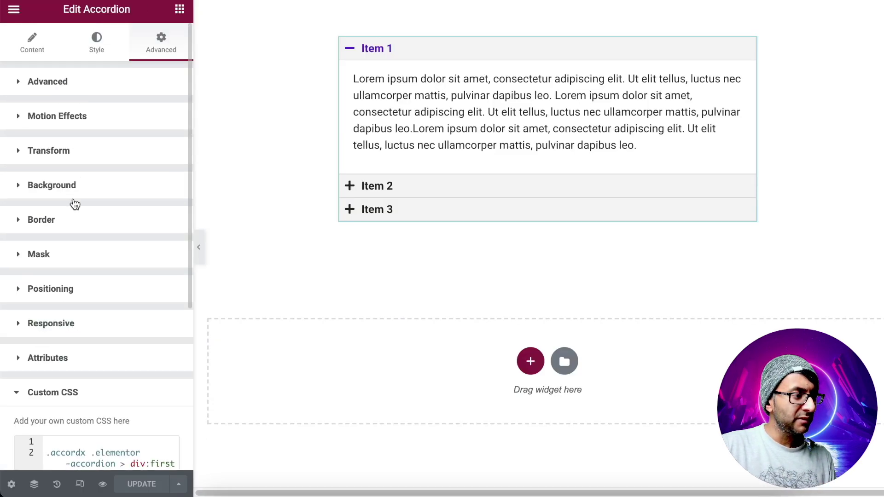
pyautogui.click(70, 223)
pyautogui.click(88, 38)
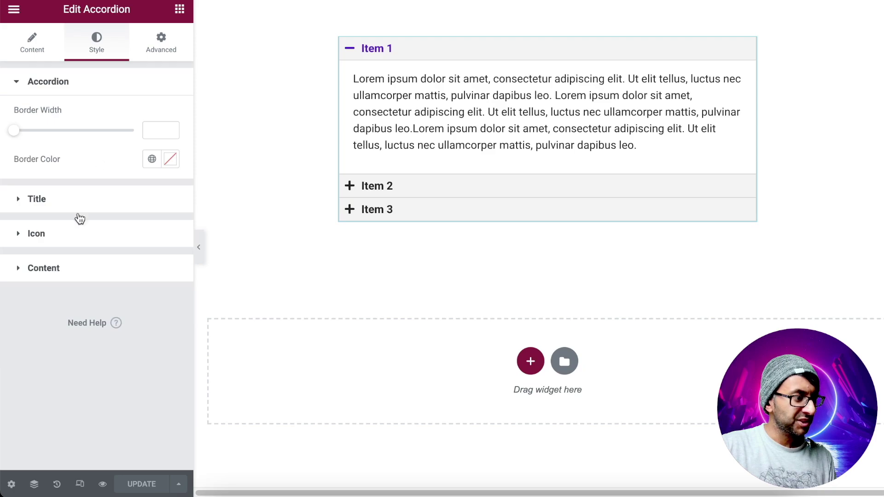
pyautogui.moveTo(18, 133); pyautogui.dragTo(111, 134)
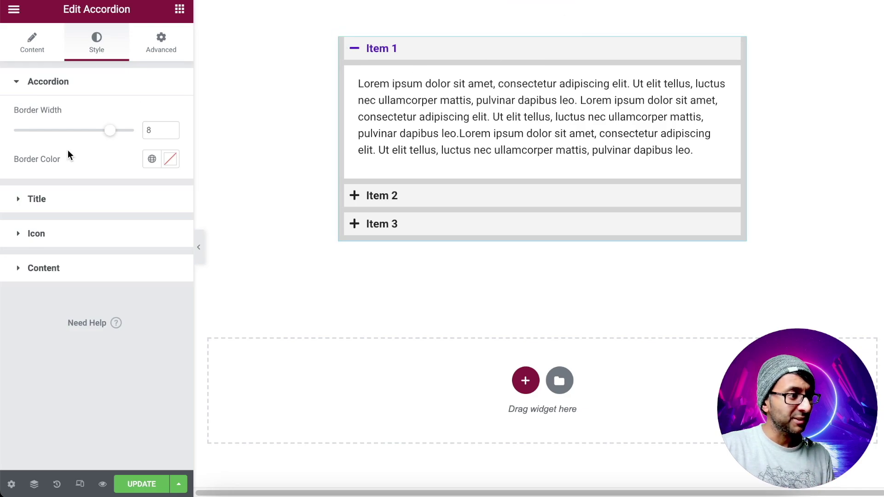
pyautogui.moveTo(110, 133); pyautogui.dragTo(2, 133)
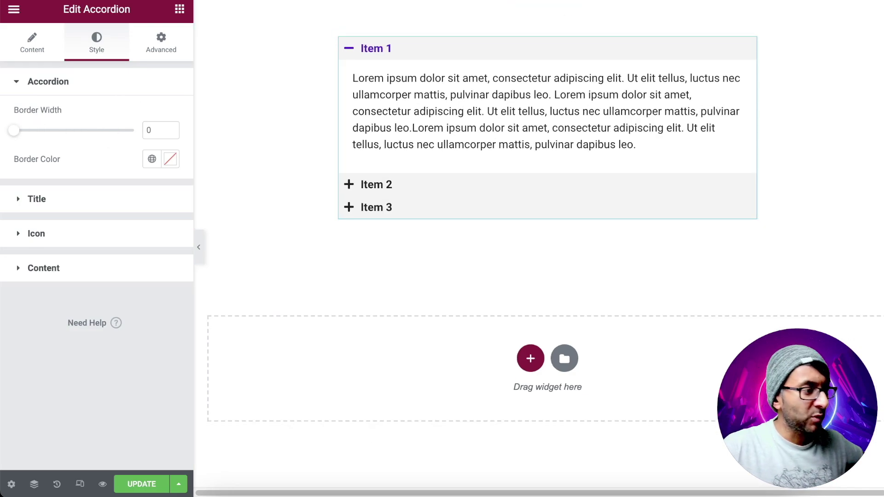
# - Try a solid widget border under Advanced > Border and clear its width value
pyautogui.click(174, 47)
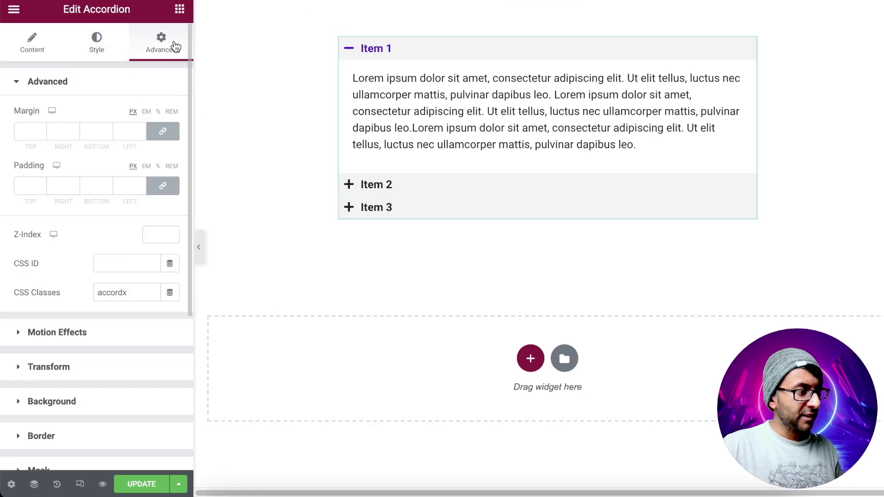
pyautogui.click(57, 435)
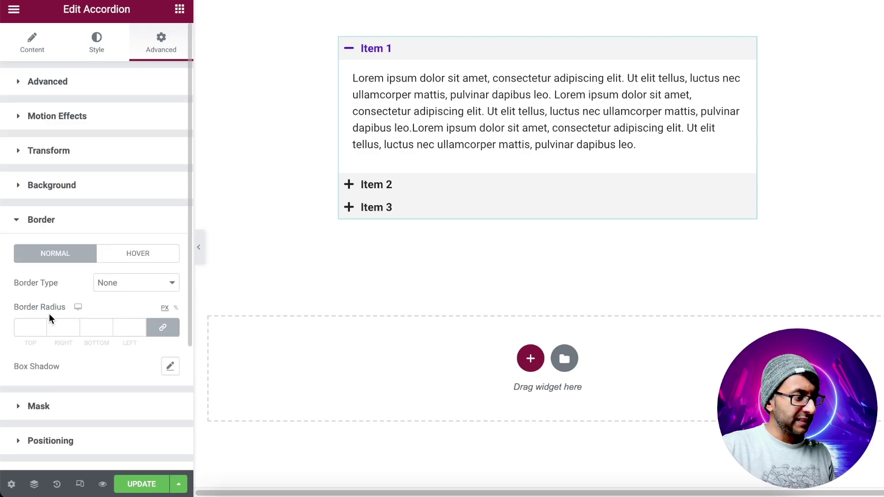
pyautogui.click(137, 286)
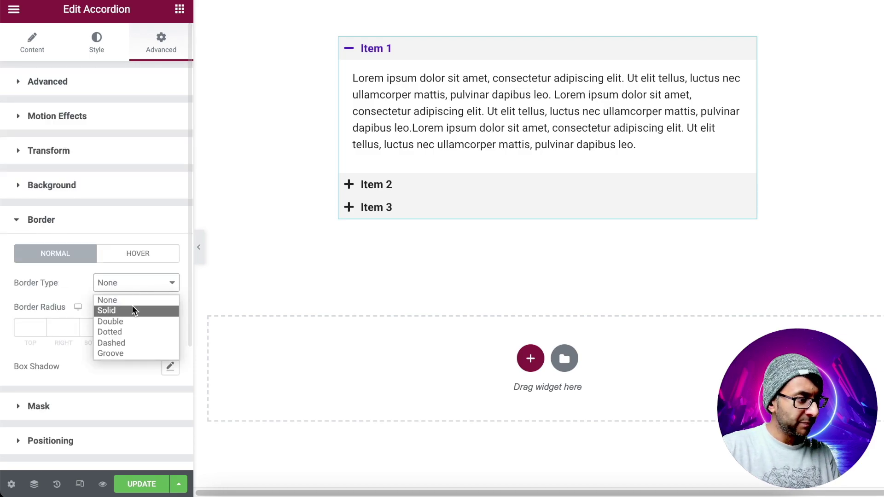
pyautogui.click(132, 310)
pyautogui.click(26, 327)
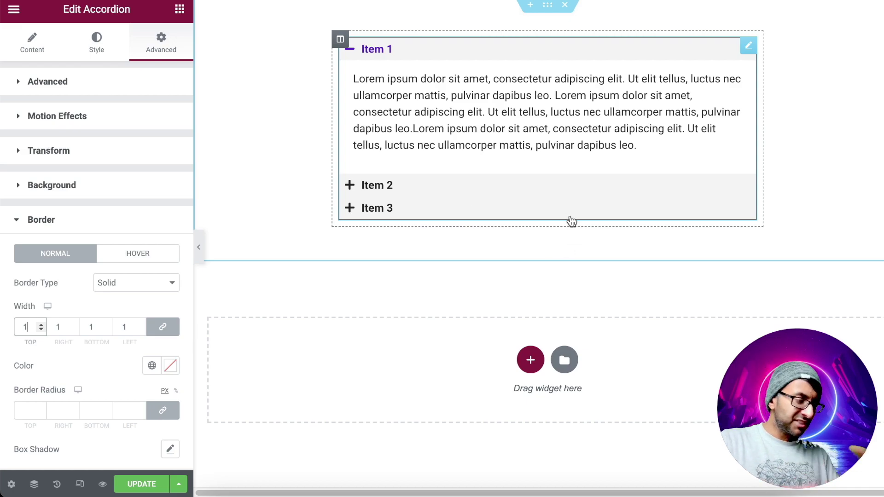
pyautogui.press('BackSpace')
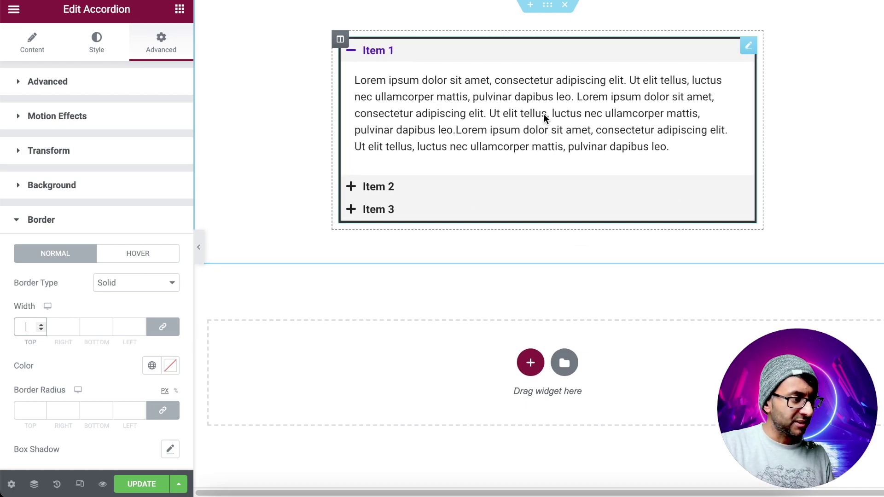
# - Reset the widget Border Type to None and add a 2px solid #F30A0A border-top rule in Custom CSS
pyautogui.click(124, 296)
pyautogui.click(124, 304)
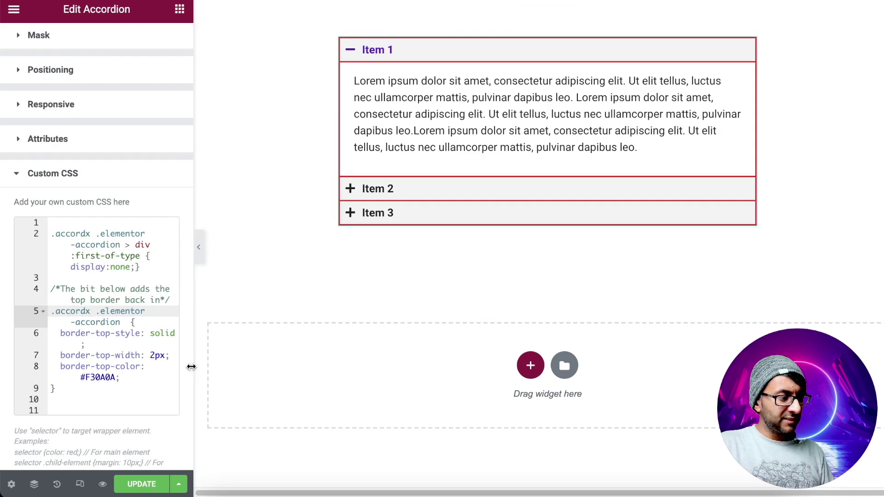
pyautogui.moveTo(194, 367); pyautogui.dragTo(338, 367)
# - Preview the red-bordered accordion at full width, then restore the editor panel
pyautogui.click(237, 333)
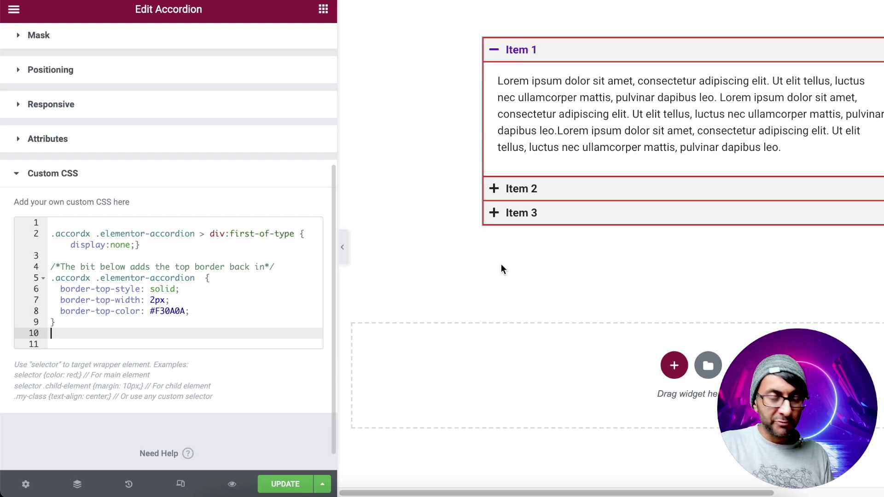
pyautogui.click(345, 261)
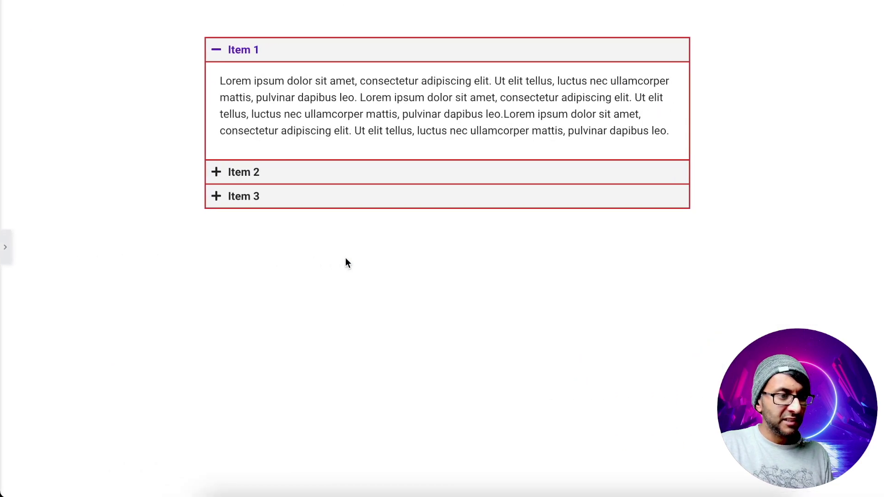
pyautogui.click(5, 247)
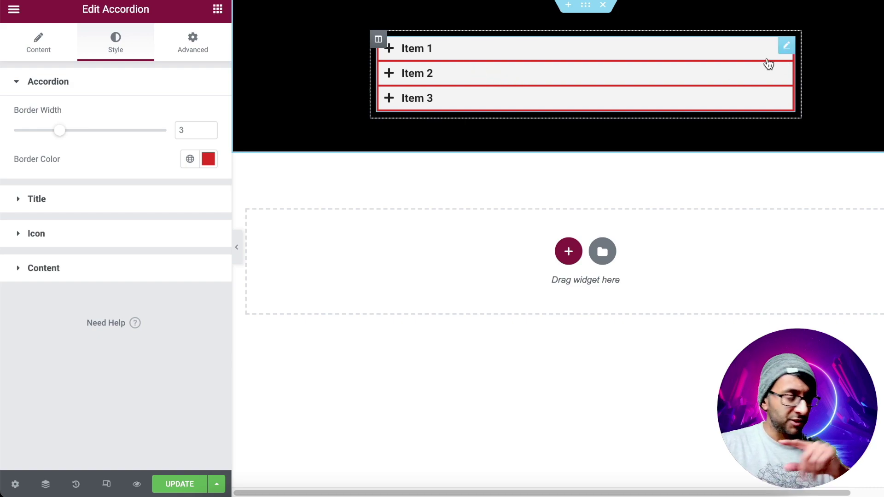
# - Set the accordion Border Width to 6 and its Border Color opacity to 0, then preview the result
pyautogui.moveTo(59, 135); pyautogui.dragTo(105, 134)
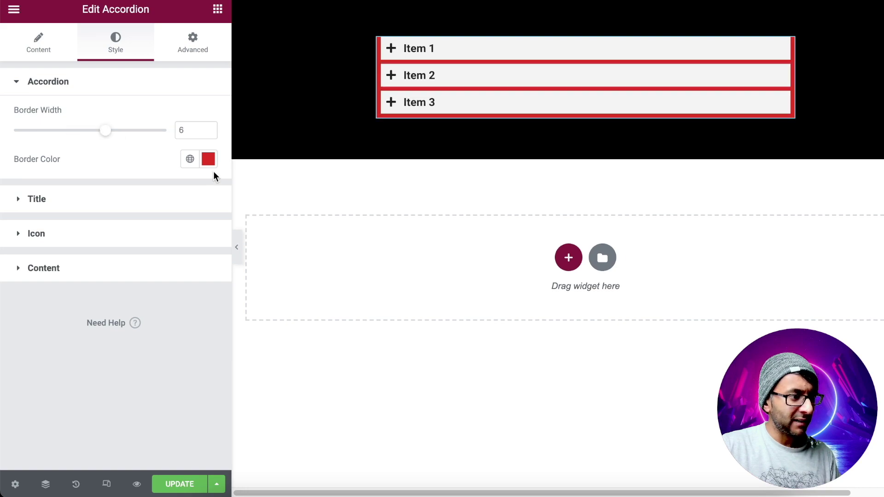
pyautogui.click(209, 160)
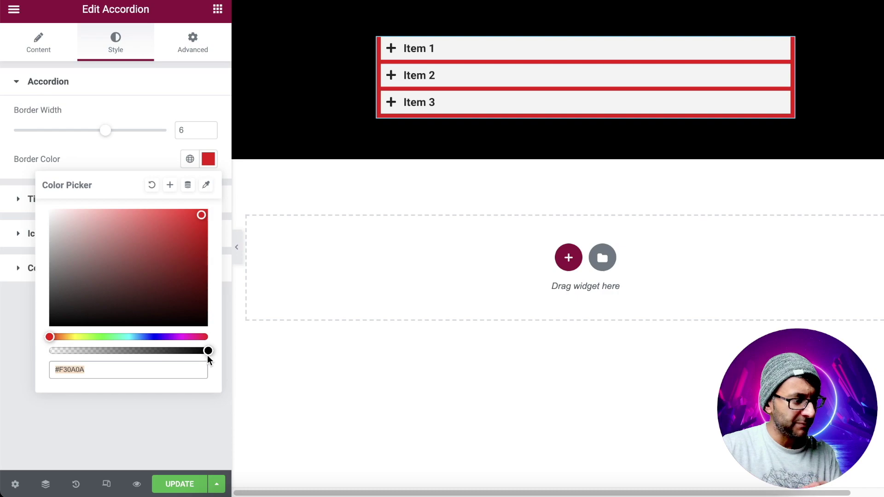
pyautogui.moveTo(184, 352); pyautogui.dragTo(29, 356)
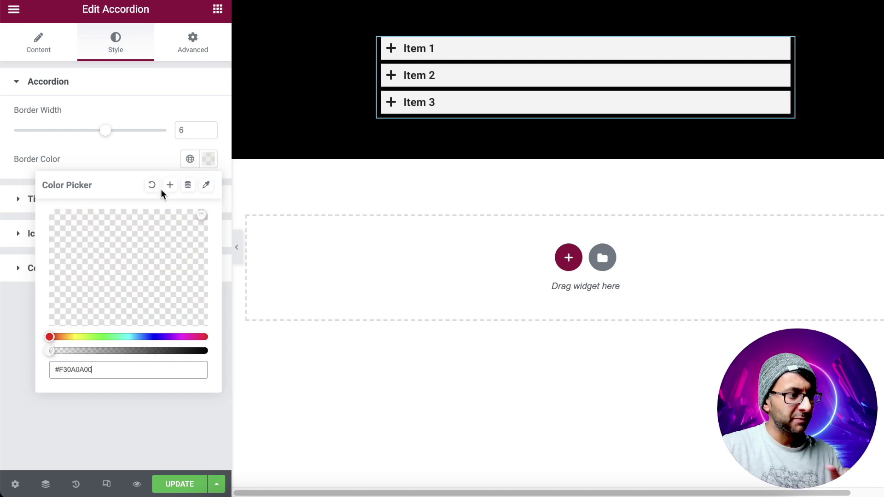
pyautogui.click(237, 247)
pyautogui.click(5, 251)
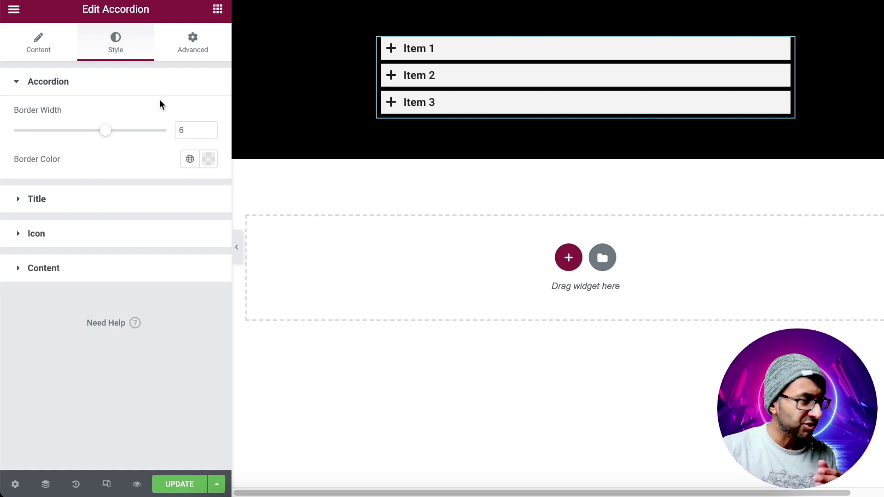
pyautogui.click(187, 53)
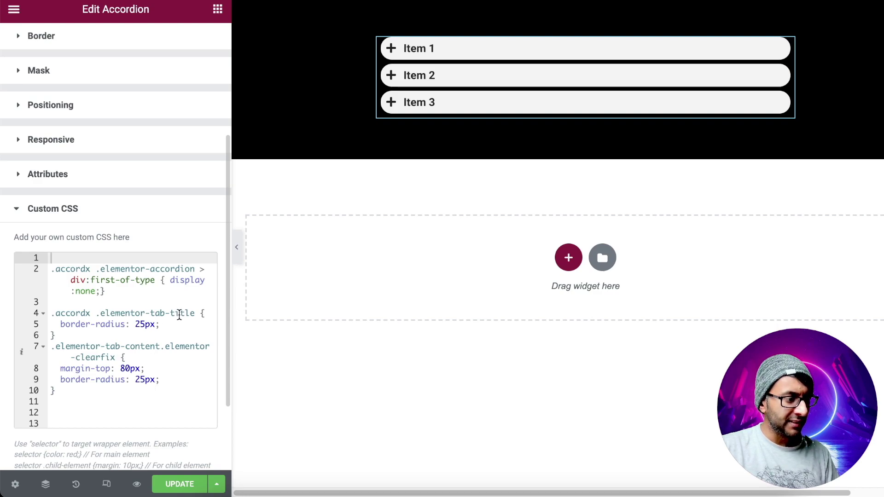
# - With Item 2 expanded, change the content box's top margin in Custom CSS from 80px to 6px
pyautogui.moveTo(174, 324); pyautogui.dragTo(53, 313)
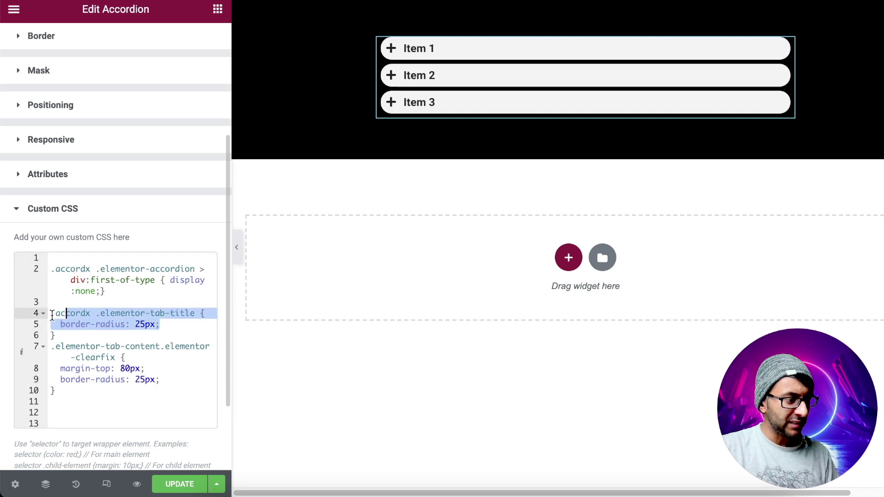
pyautogui.click(156, 390)
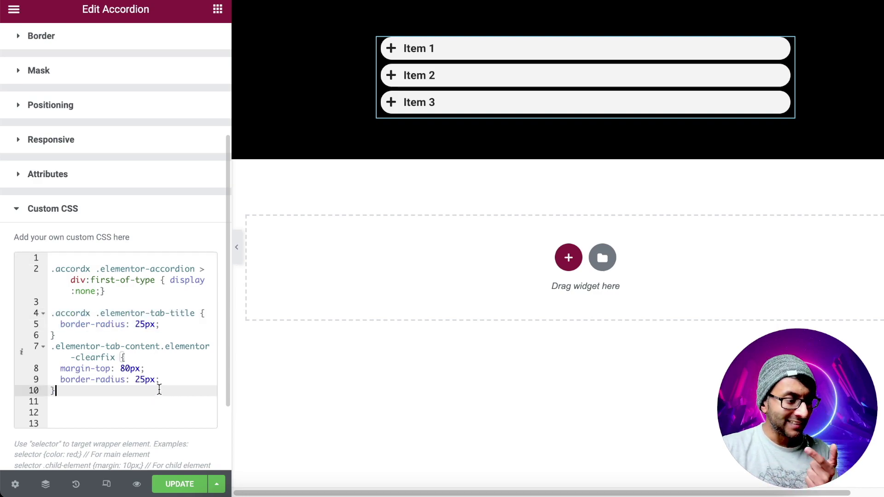
pyautogui.click(479, 82)
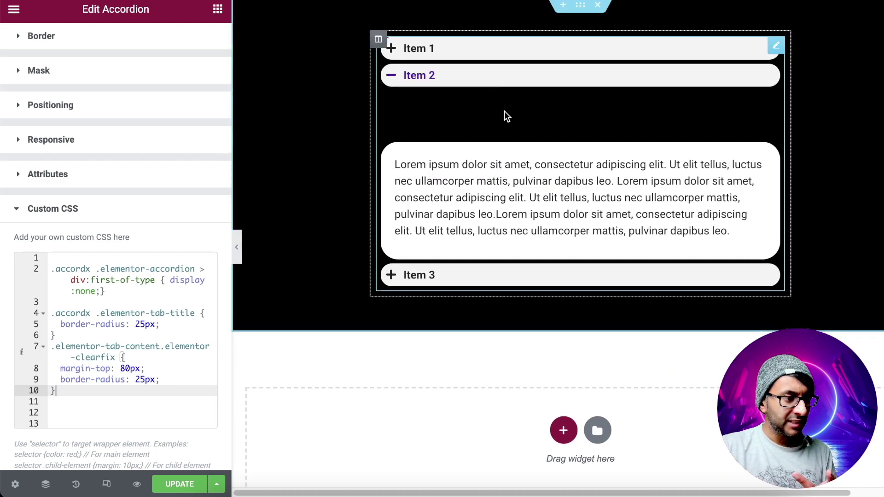
pyautogui.click(222, 367)
pyautogui.press('Left')
pyautogui.press('Left')
pyautogui.press('Left')
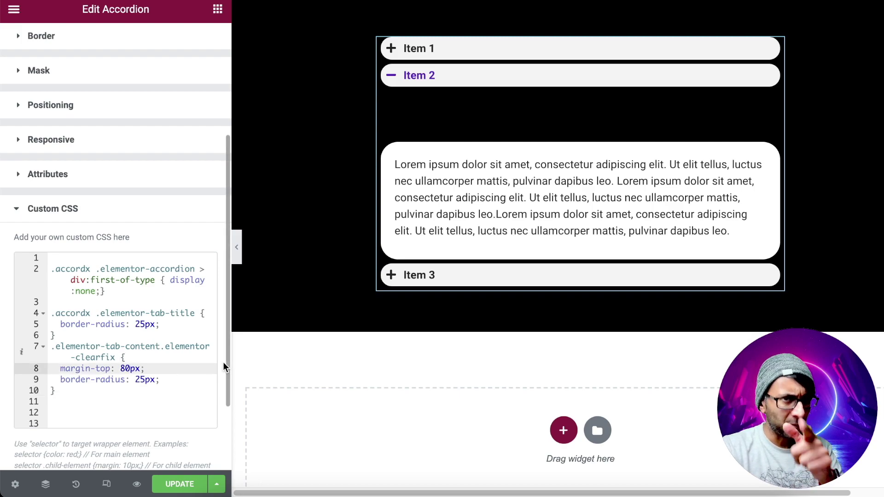
pyautogui.press('BackSpace')
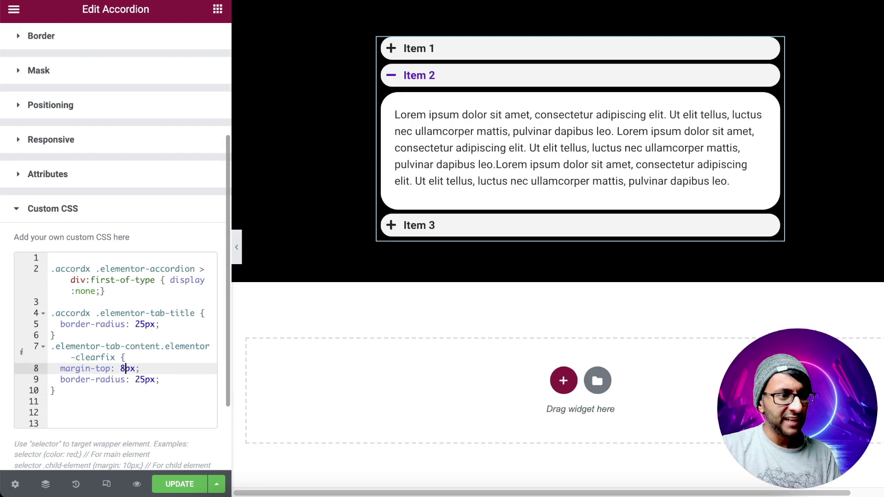
pyautogui.press('BackSpace')
pyautogui.write('6')
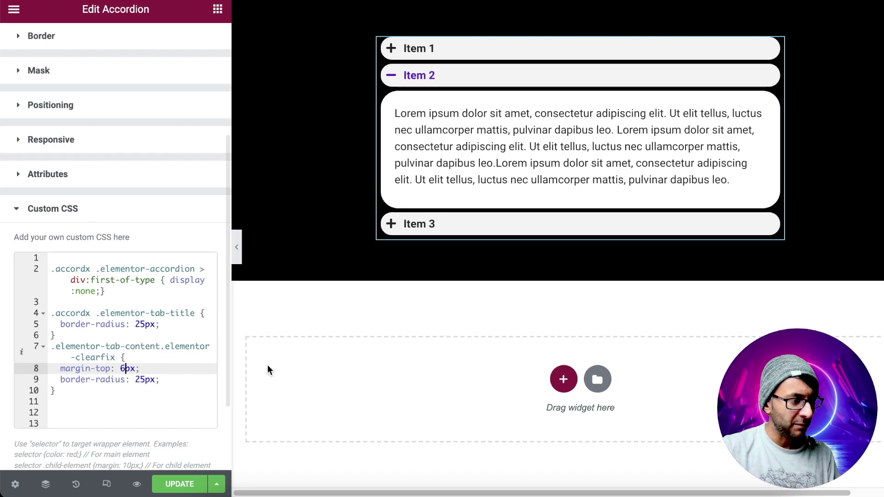
# - Test a 250px corner radius on the content box, then revert it to 25px
pyautogui.click(146, 378)
pyautogui.write('0')
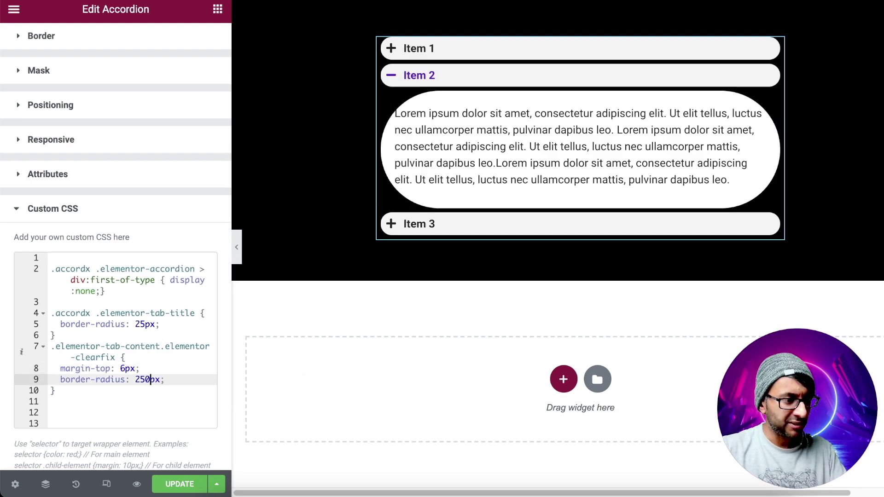
pyautogui.press('BackSpace')
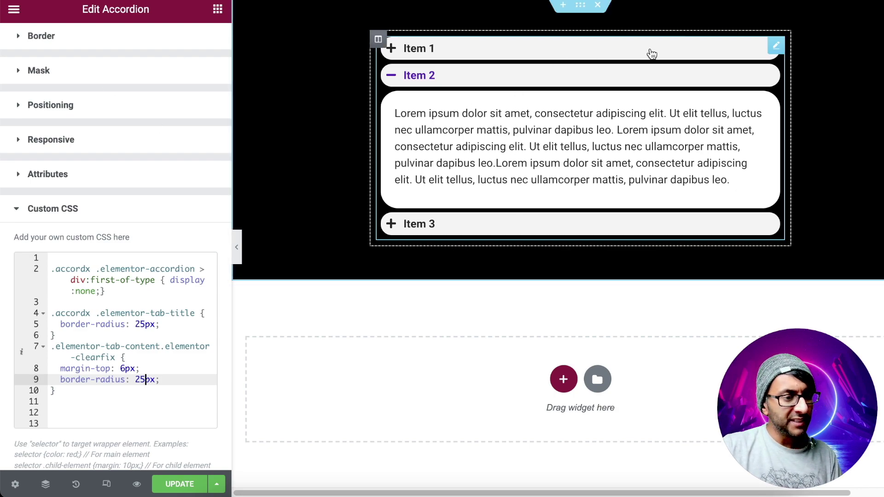
pyautogui.scroll(4, 109, 75)
# - Give the accordion titles a grey #B1AEAE background, save the page, and expand Item 2
pyautogui.click(115, 51)
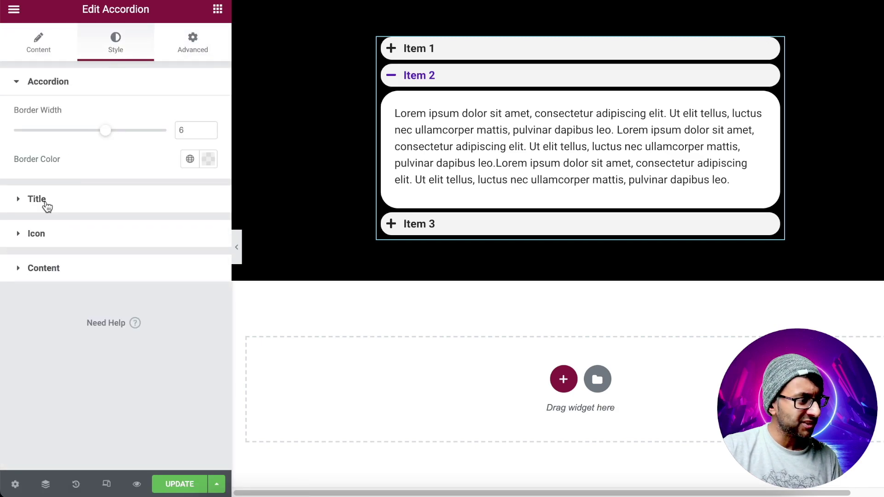
pyautogui.click(70, 206)
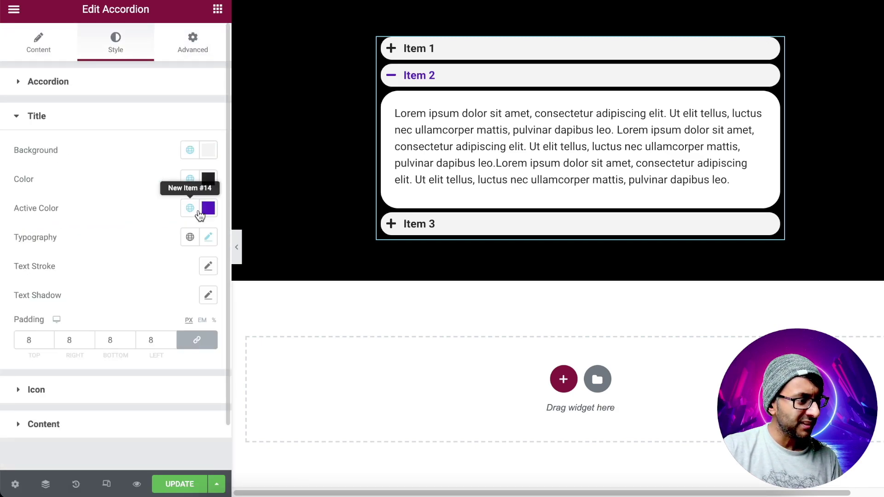
pyautogui.click(190, 151)
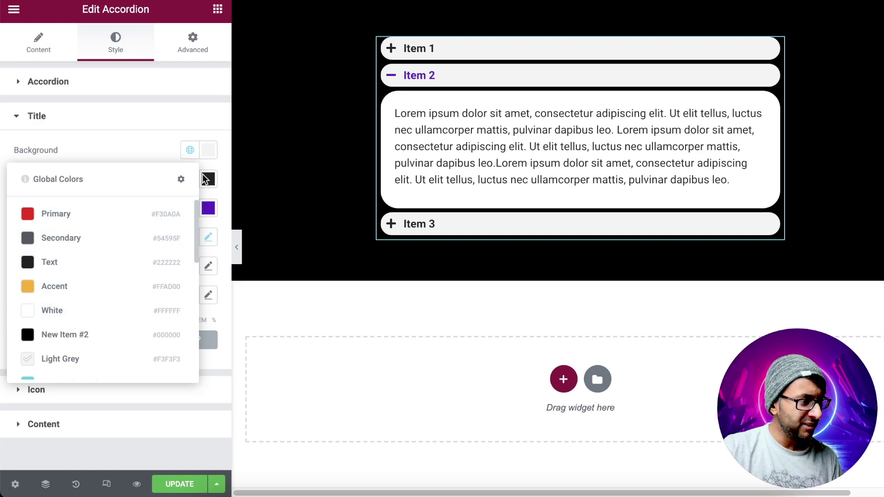
pyautogui.click(209, 158)
pyautogui.click(208, 150)
pyautogui.moveTo(60, 242); pyautogui.dragTo(52, 237)
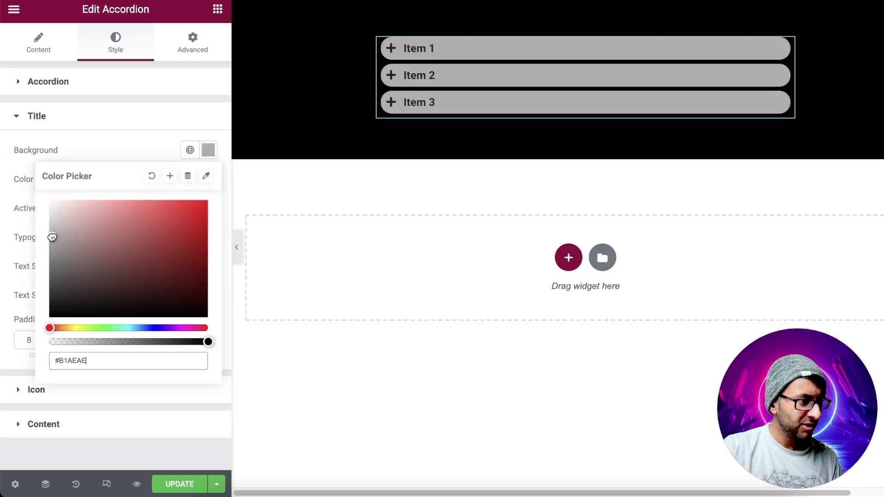
pyautogui.click(173, 484)
pyautogui.click(481, 74)
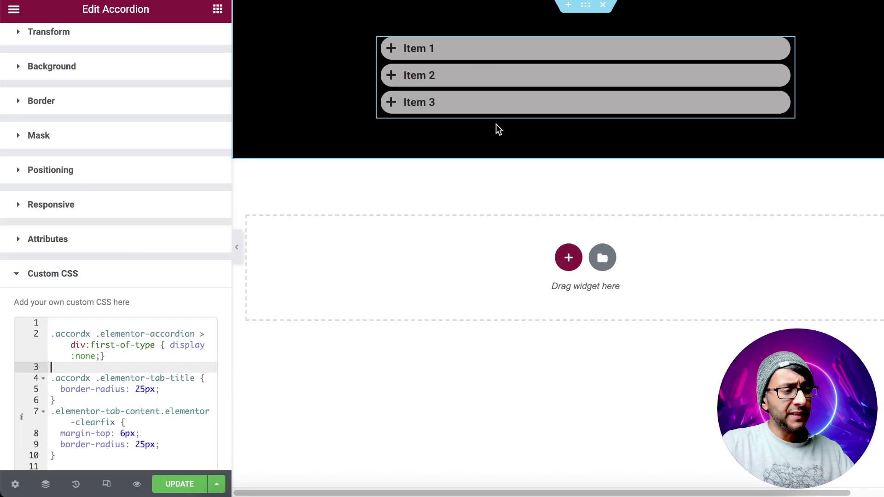
# - Replace the purple title Active Color via global colours and preview the expanded Item 2
pyautogui.scroll(3, 89, 178)
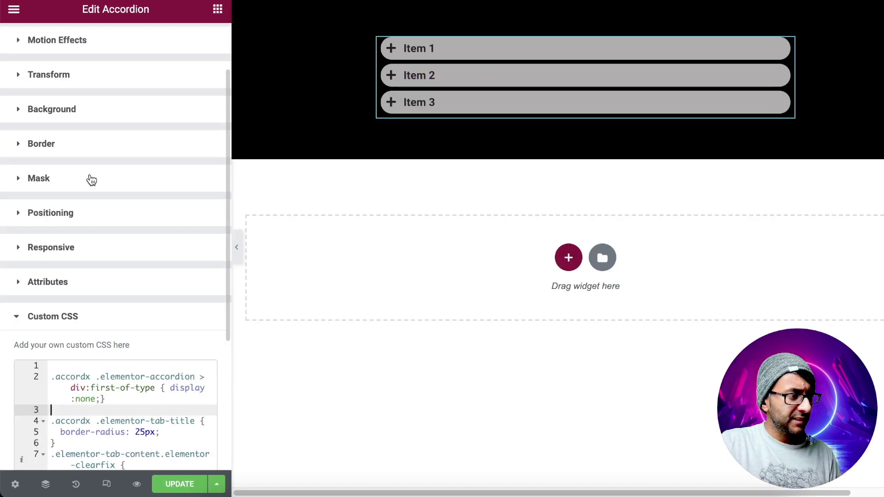
pyautogui.click(102, 55)
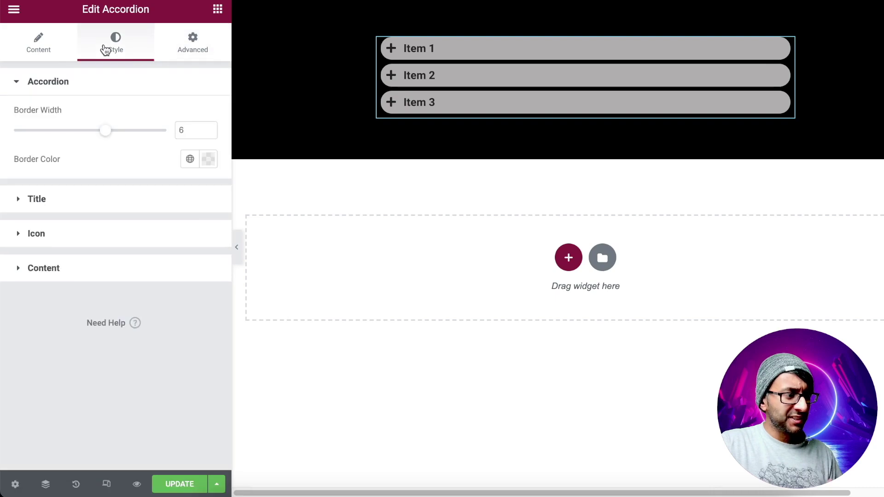
pyautogui.click(73, 200)
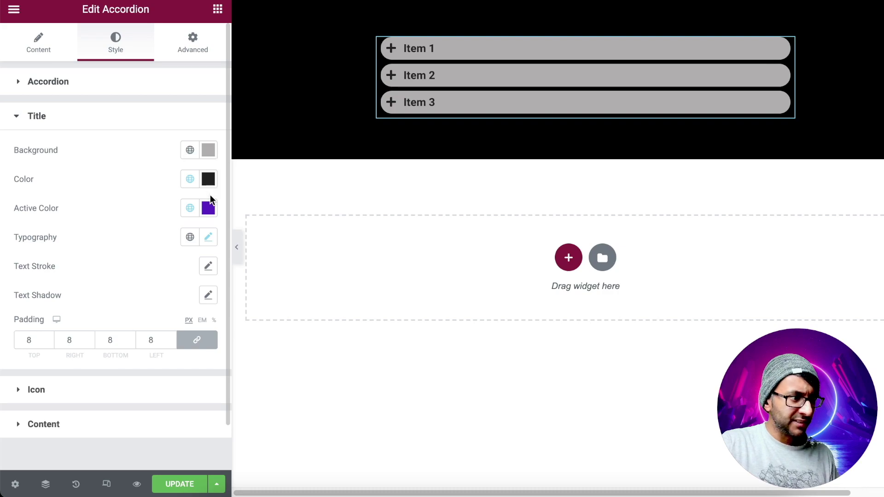
pyautogui.click(190, 210)
pyautogui.click(89, 390)
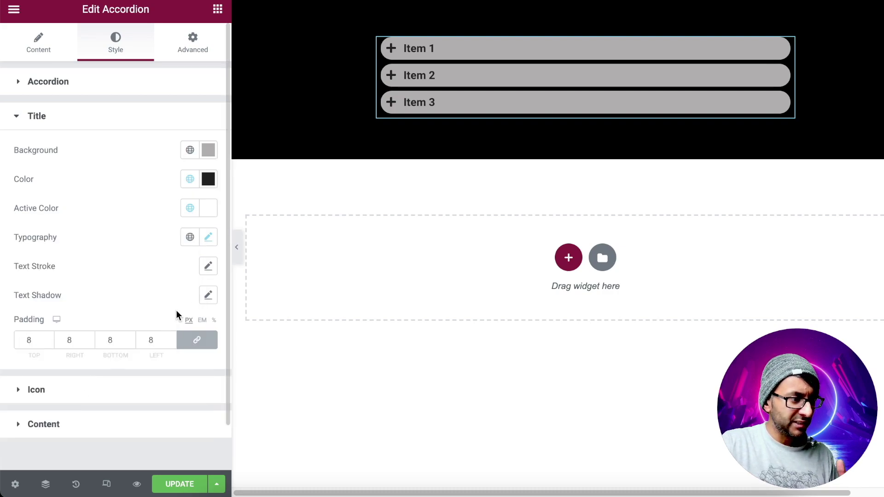
pyautogui.click(443, 81)
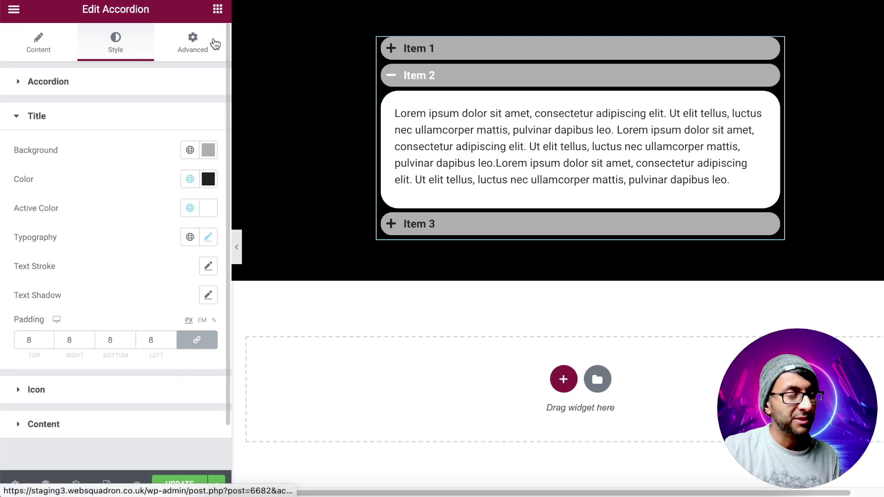
pyautogui.click(218, 10)
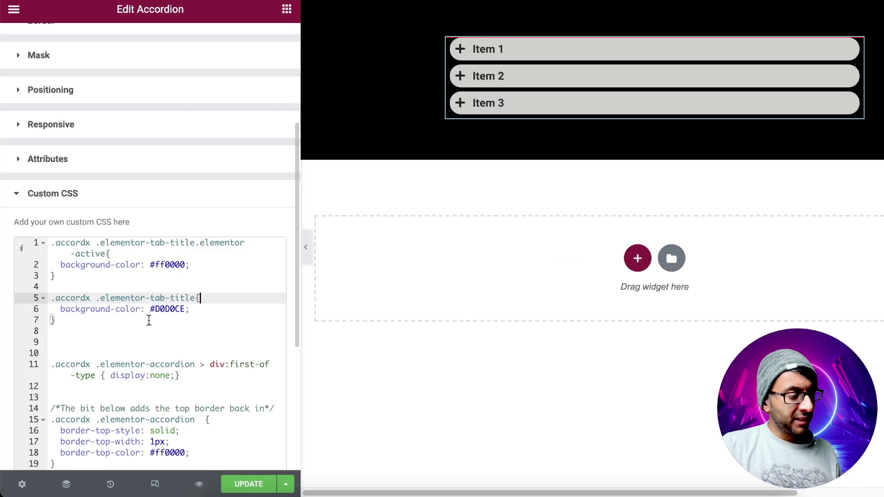
# - Change the accordion's border-top-width from 1px to 0px in the top-border CSS rule
pyautogui.scroll(-3, 165, 343)
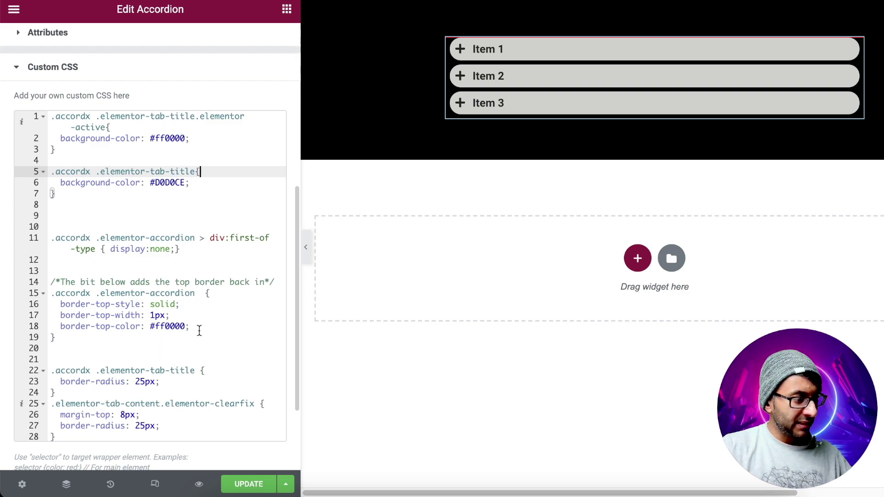
pyautogui.moveTo(207, 330); pyautogui.dragTo(42, 282)
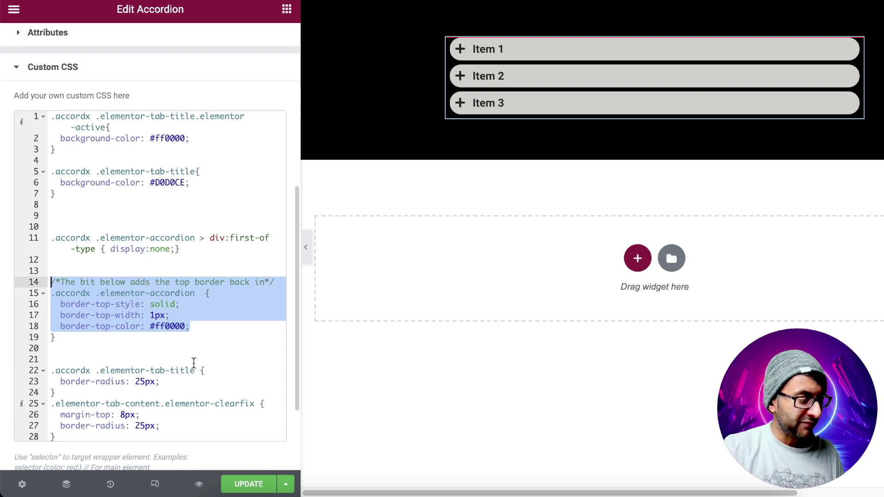
pyautogui.click(156, 315)
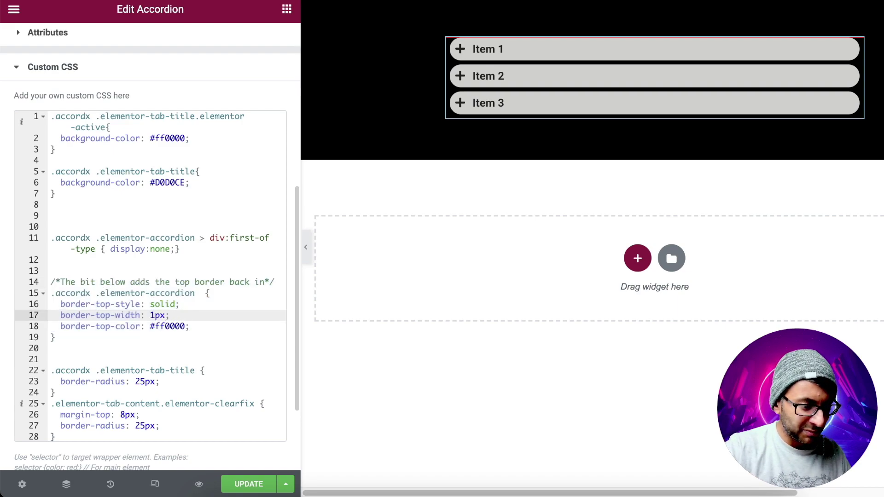
pyautogui.press('BackSpace')
pyautogui.write('0')
# - Review the tab-title border-radius rule and the remaining custom CSS lines
pyautogui.scroll(-1, 229, 321)
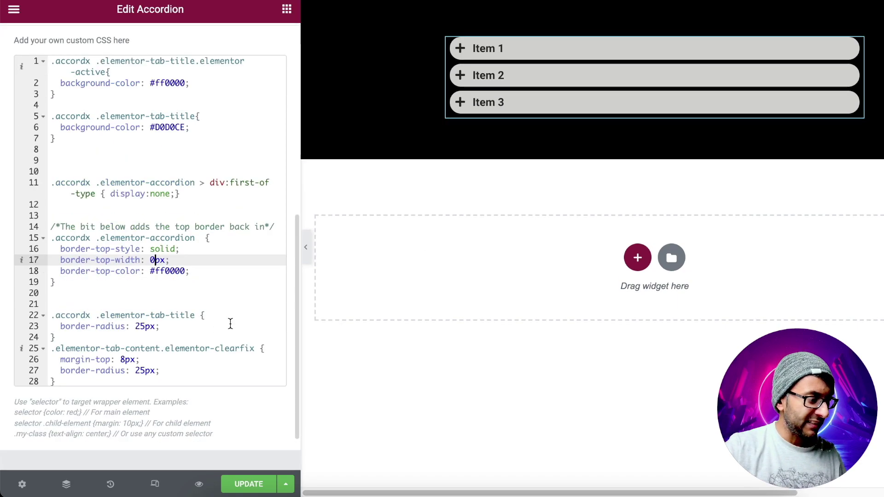
pyautogui.click(218, 313)
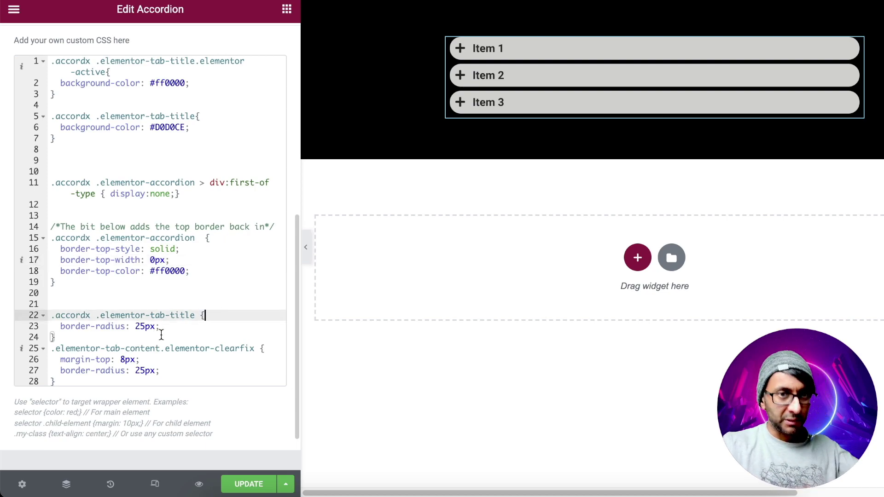
pyautogui.scroll(6, 161, 332)
pyautogui.scroll(-2, 175, 325)
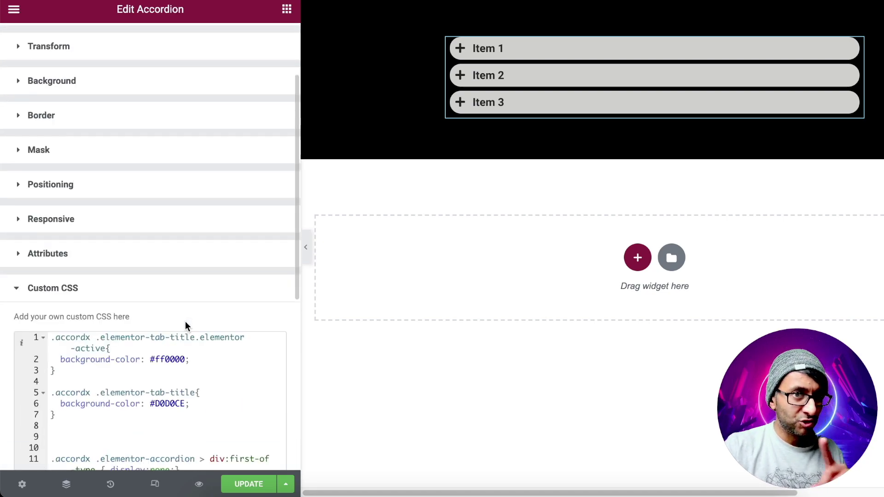
pyautogui.scroll(-1, 188, 320)
pyautogui.moveTo(214, 350); pyautogui.dragTo(51, 271)
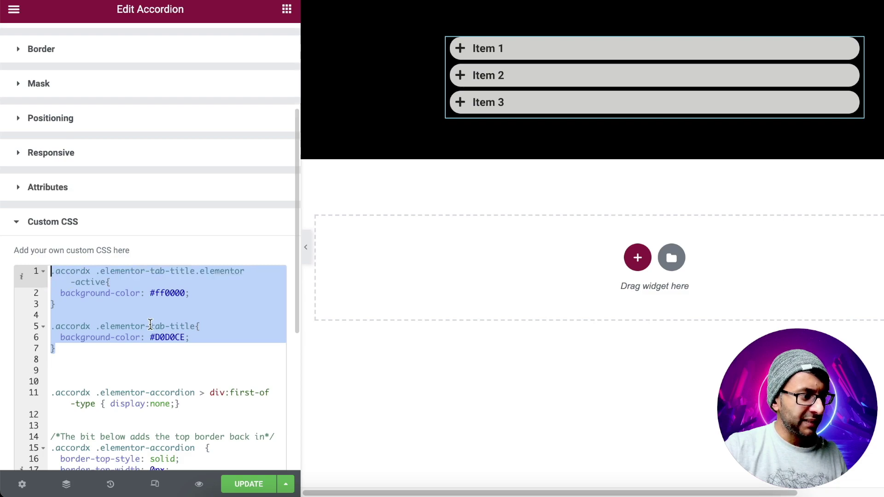
pyautogui.click(168, 317)
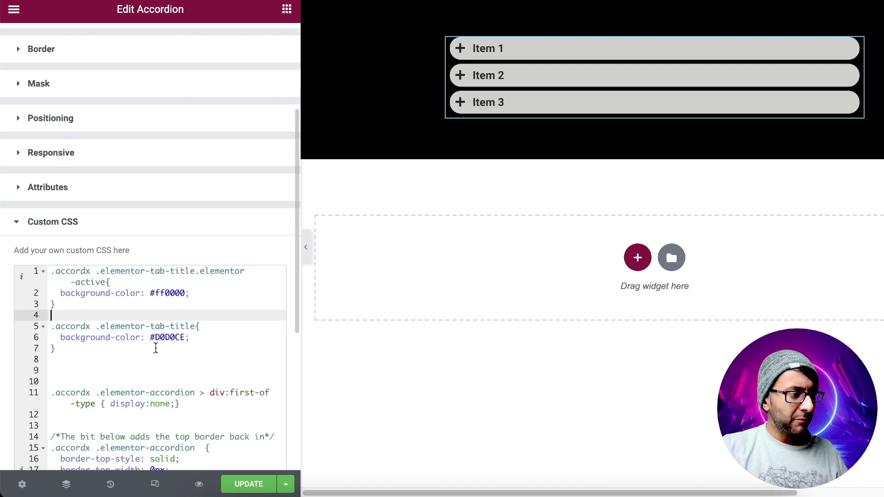
pyautogui.scroll(4, 156, 348)
pyautogui.click(151, 41)
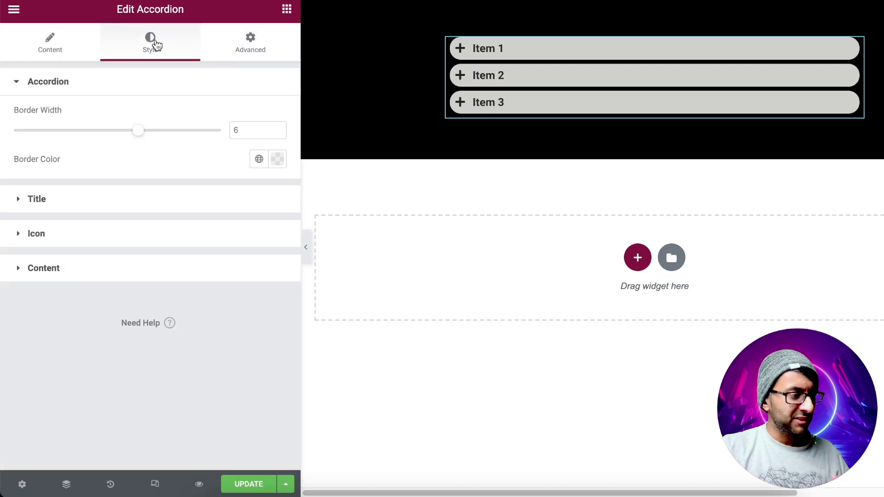
pyautogui.click(125, 201)
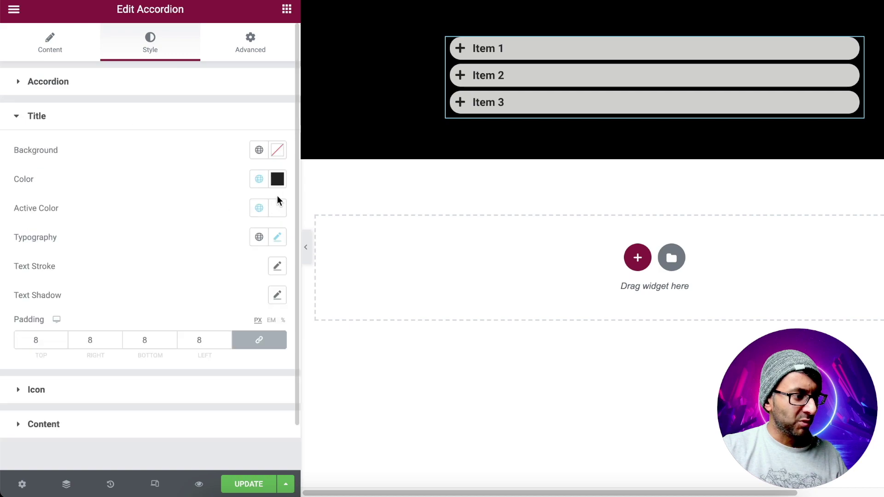
pyautogui.click(278, 150)
pyautogui.click(223, 217)
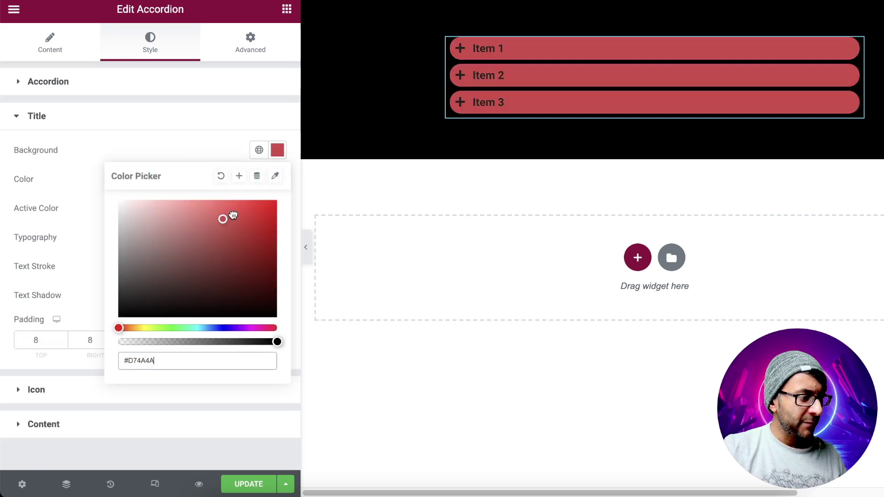
pyautogui.click(237, 211)
pyautogui.click(236, 148)
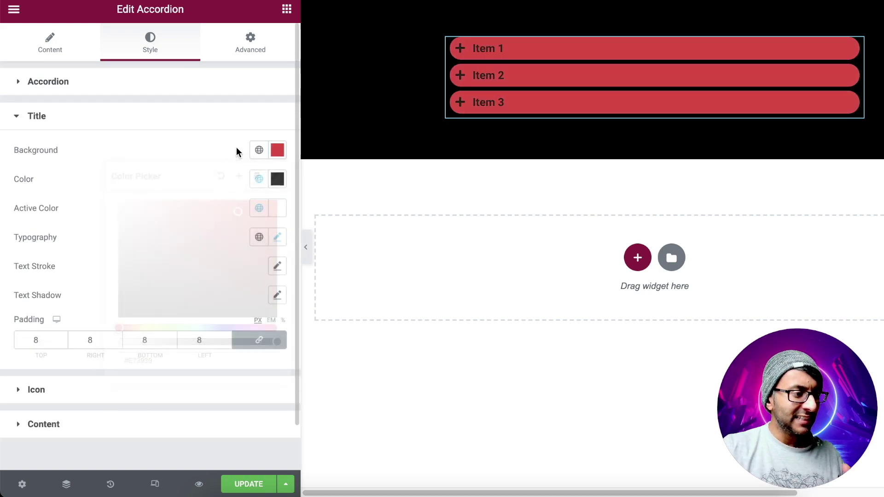
pyautogui.click(278, 151)
pyautogui.moveTo(267, 341)
pyautogui.mouseDown()
pyautogui.moveTo(173, 341)
pyautogui.moveTo(274, 341)
pyautogui.mouseUp()
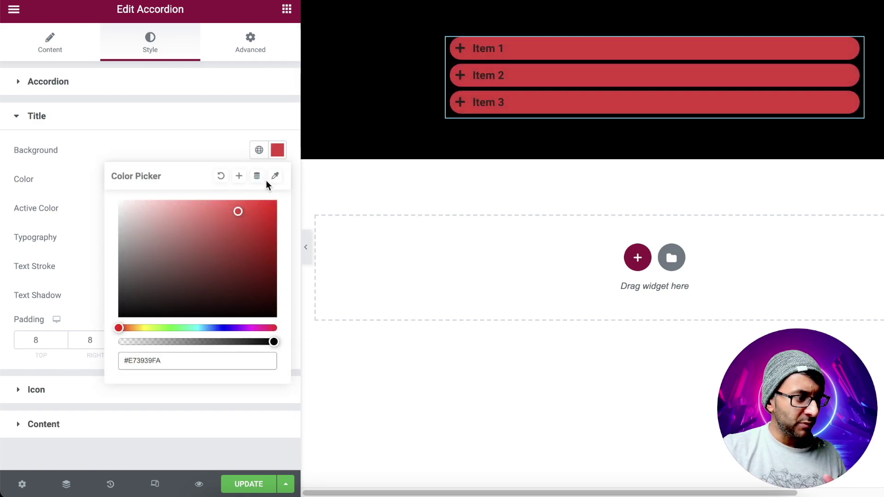
pyautogui.click(221, 179)
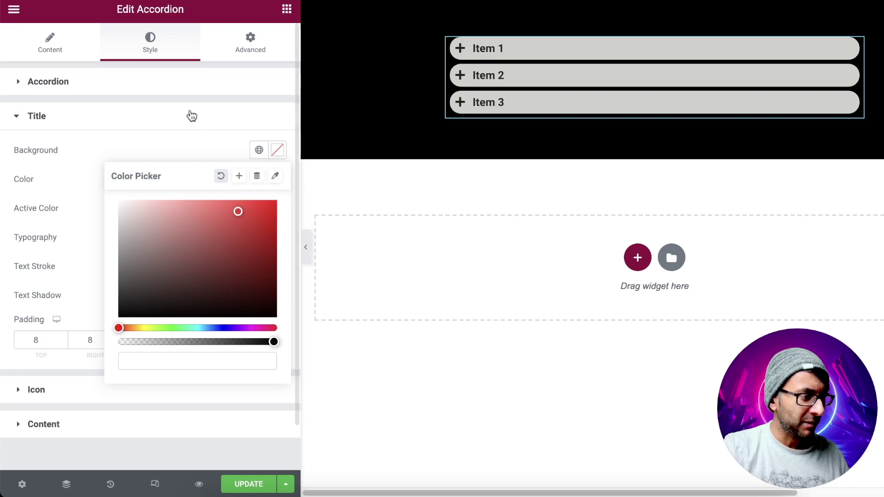
pyautogui.click(239, 56)
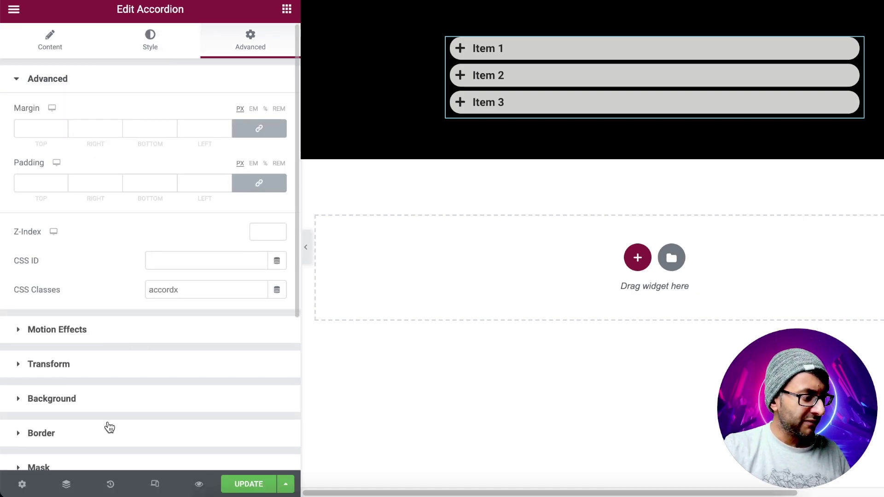
# - Expand the Custom CSS editor and select the tab-title background rule on lines 5–6
pyautogui.scroll(-1, 108, 425)
pyautogui.scroll(1, 97, 439)
pyautogui.scroll(-5, 99, 442)
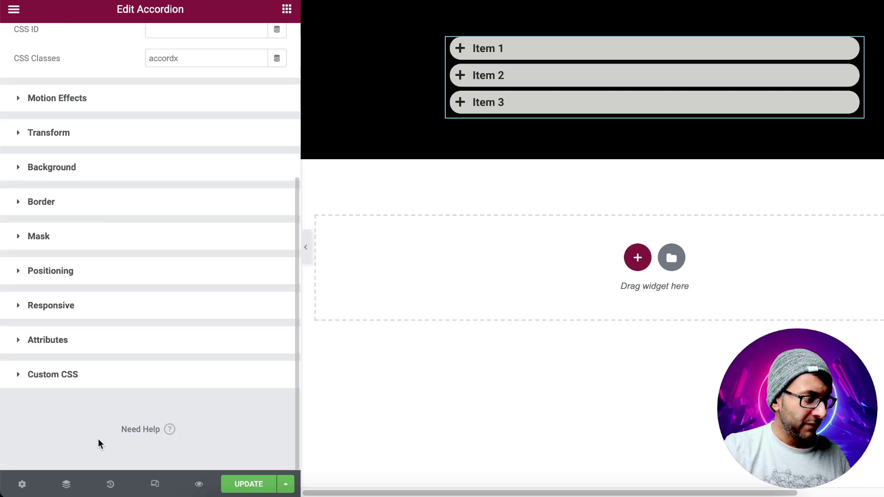
pyautogui.click(121, 382)
pyautogui.scroll(-4, 157, 352)
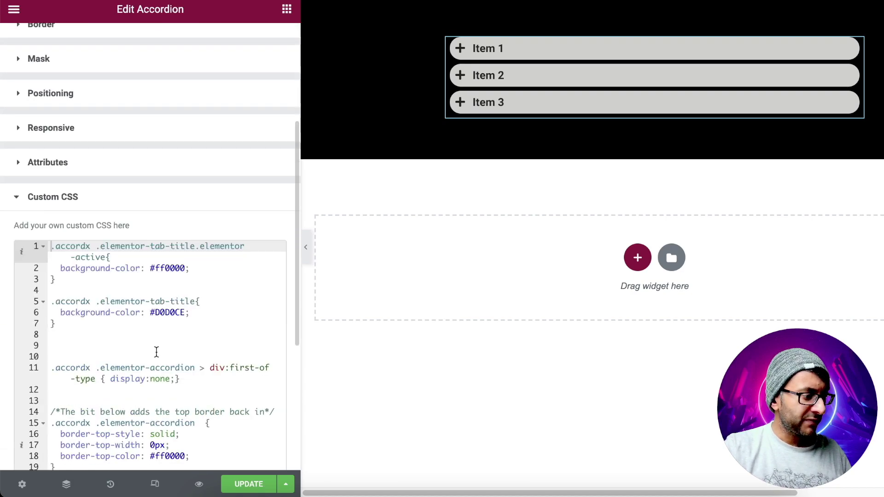
pyautogui.click(194, 312)
pyautogui.hotkey('shift', 'Up')
pyautogui.hotkey('shift', 'Home')
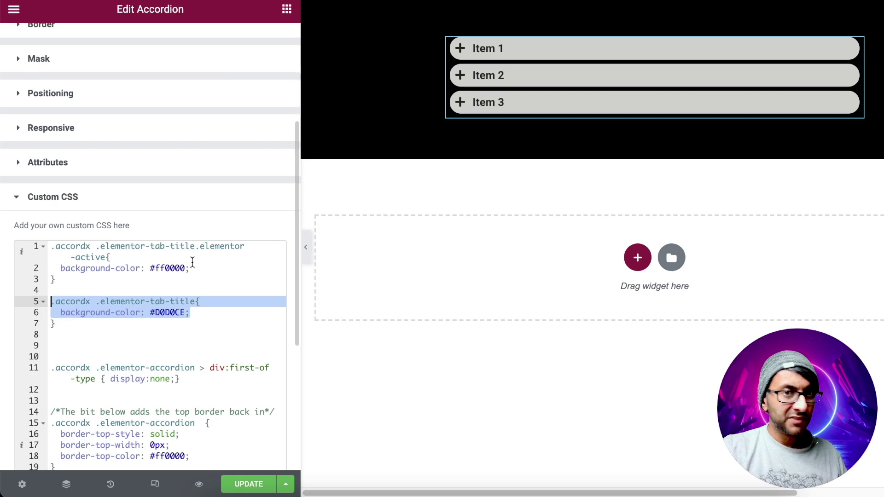
# - Open Items 2, 1 and 3 to confirm each turns red, then review the #D0D0CE declaration
pyautogui.click(514, 77)
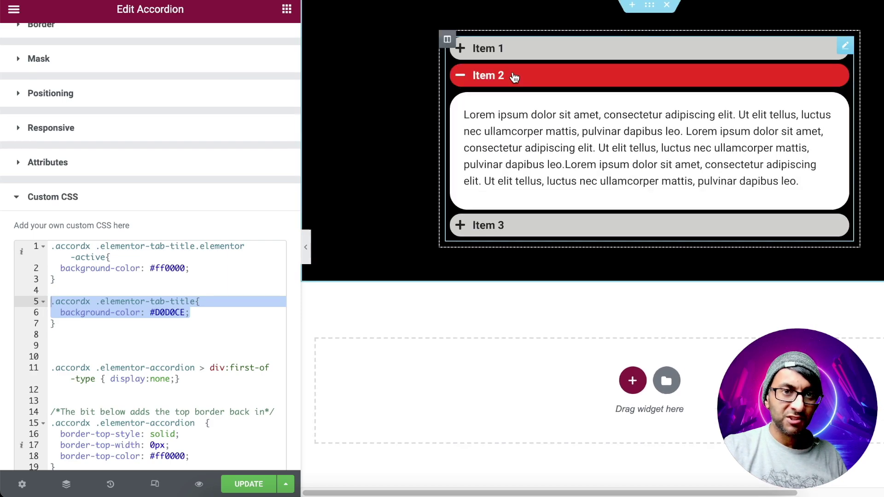
pyautogui.click(514, 51)
pyautogui.click(527, 223)
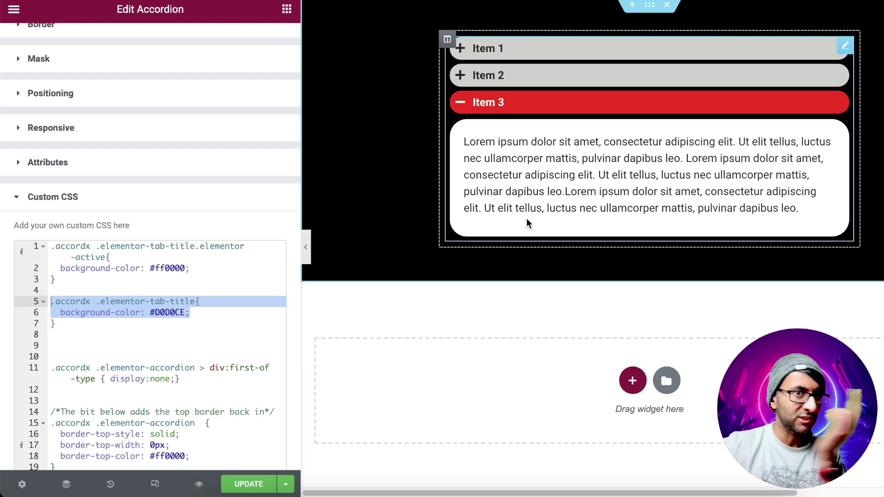
pyautogui.click(226, 322)
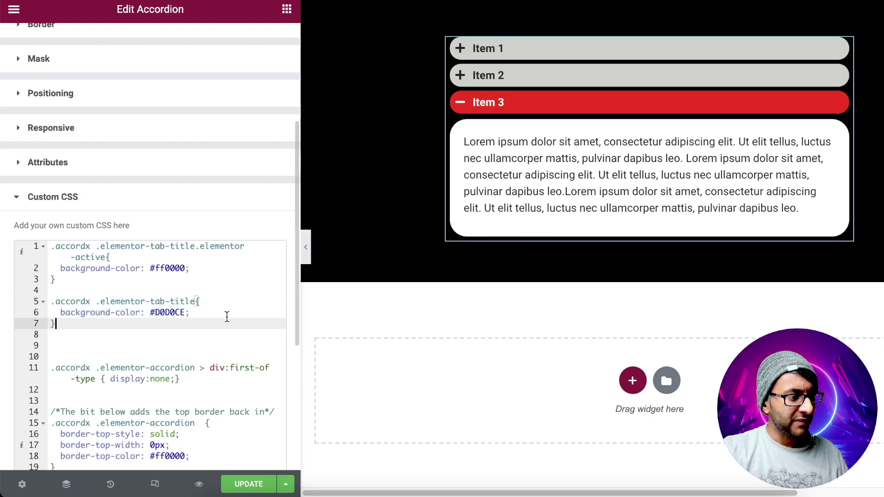
pyautogui.moveTo(200, 314); pyautogui.dragTo(76, 310)
pyautogui.click(177, 321)
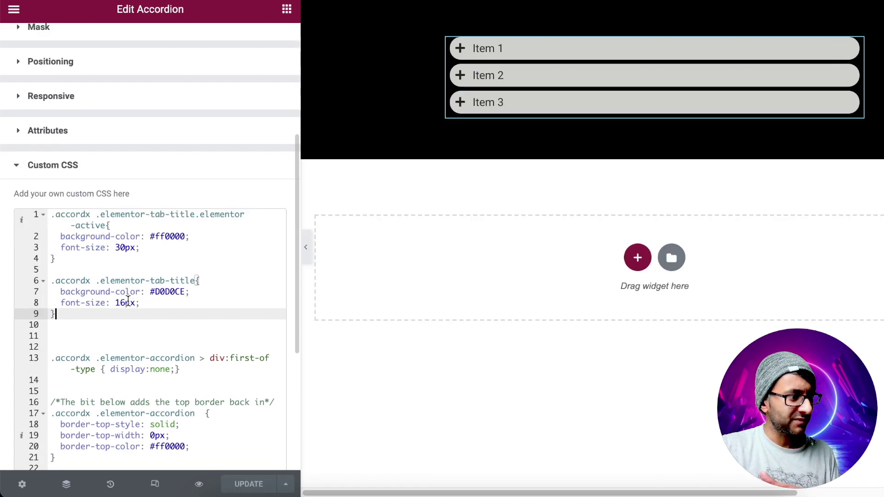
# - Change the closed accordion titles' font size from 16px to 1.1REM
pyautogui.click(128, 302)
pyautogui.write('0')
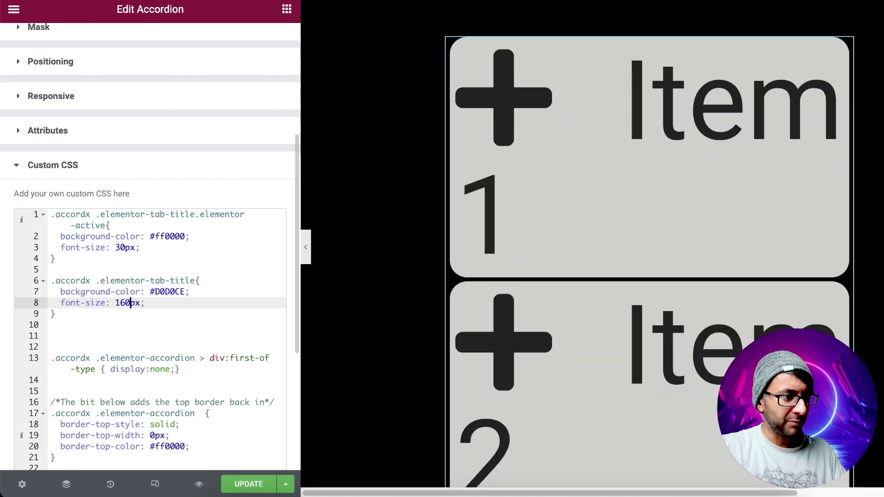
pyautogui.press('BackSpace')
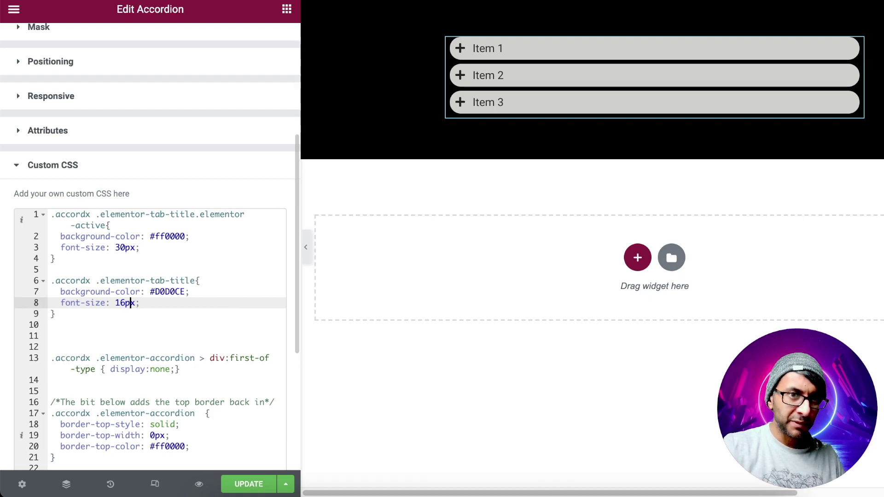
pyautogui.press('Delete')
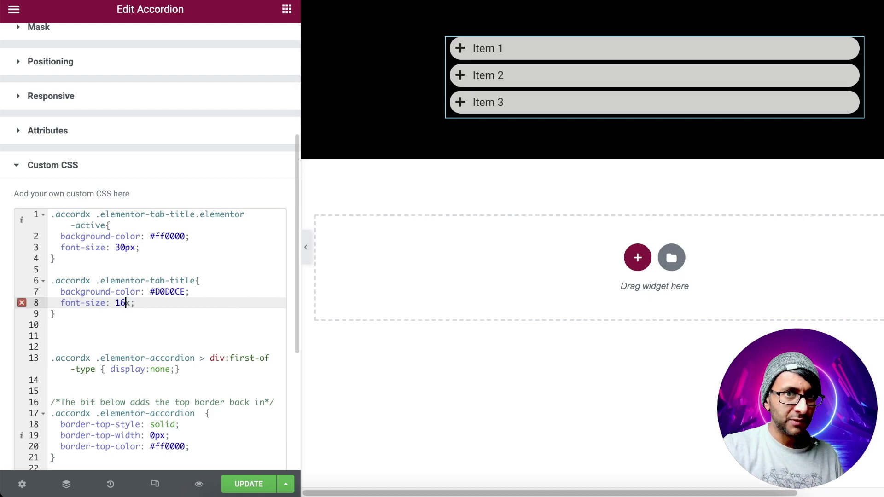
pyautogui.press('BackSpace')
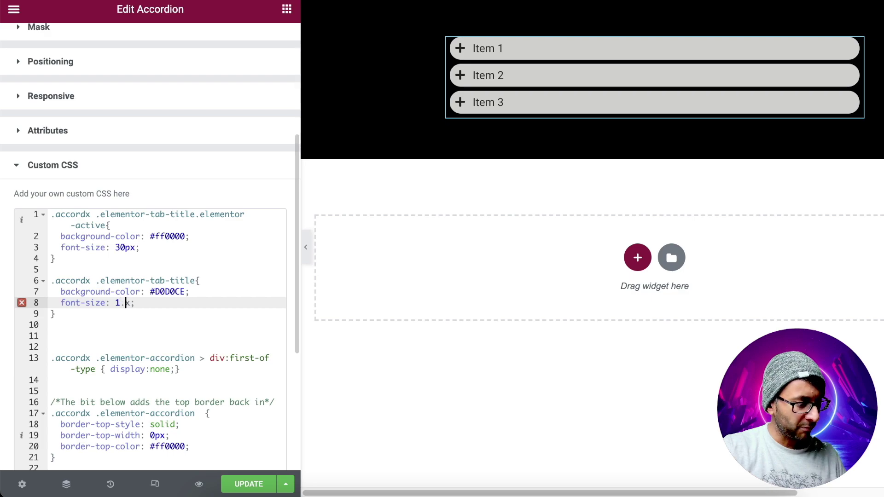
pyautogui.write('.1REM')
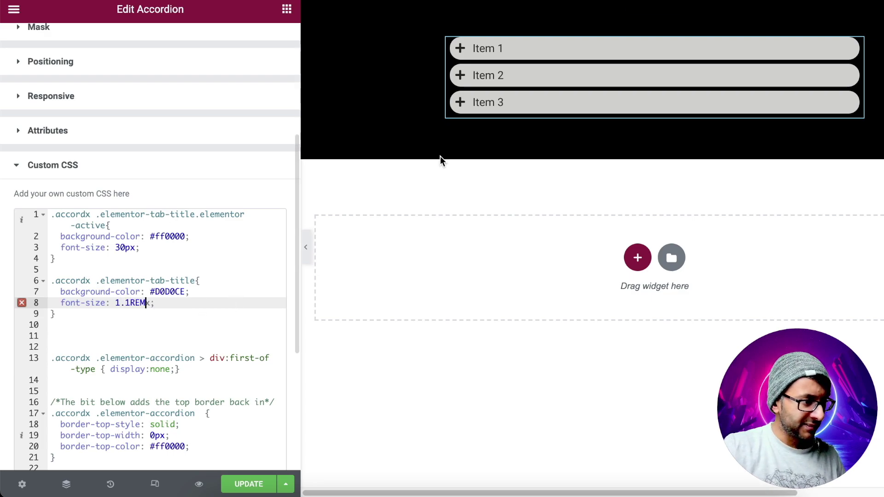
# - Set the active title's font size to 2REM and remove the stray character after 1.1REM
pyautogui.click(123, 248)
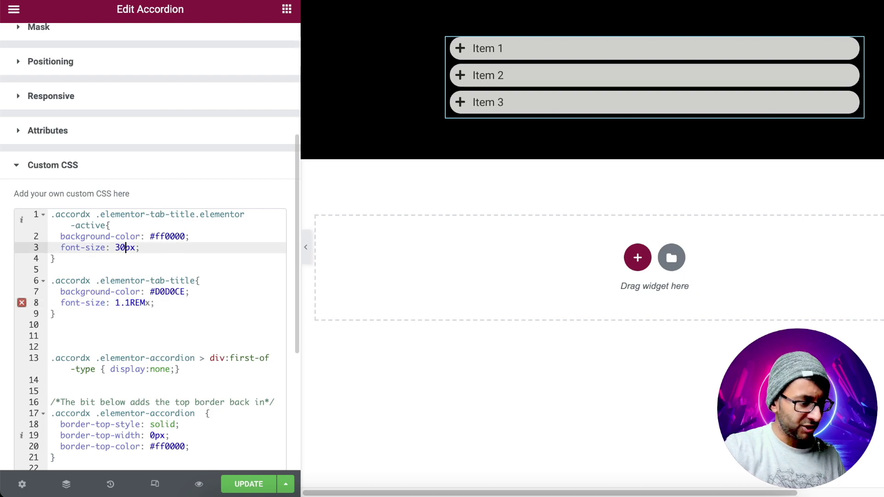
pyautogui.press('BackSpace')
pyautogui.write('REM')
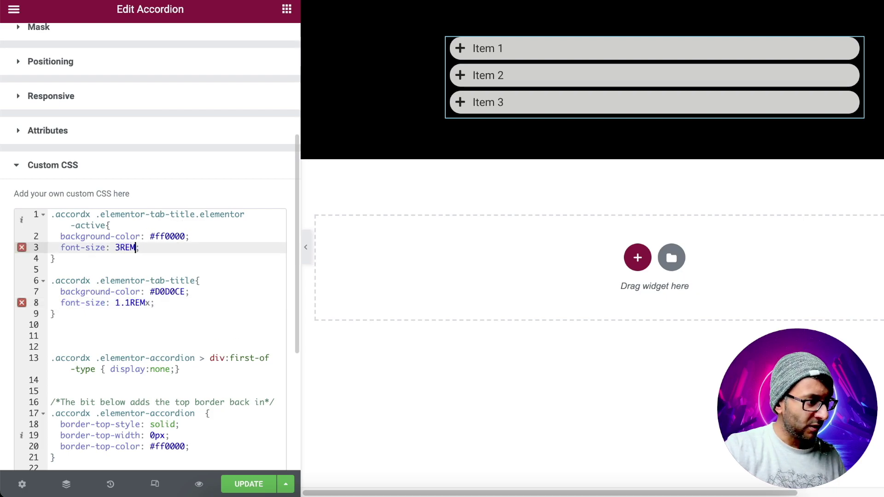
pyautogui.click(151, 302)
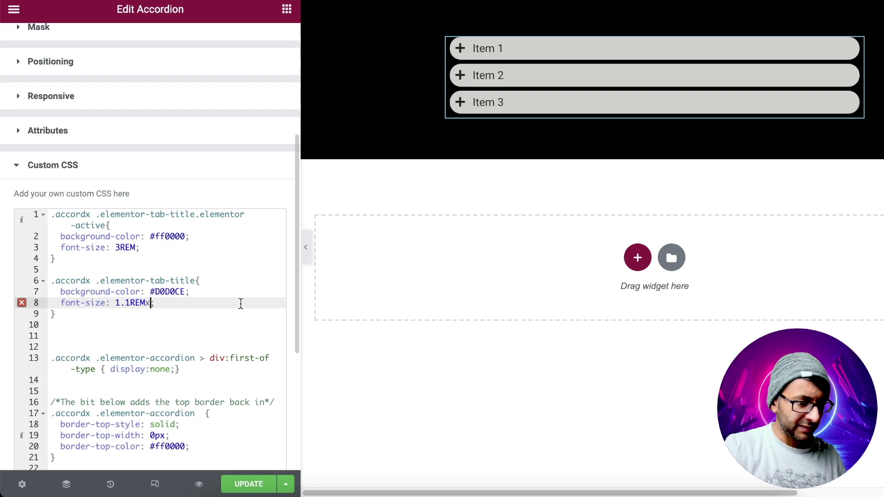
pyautogui.press('BackSpace')
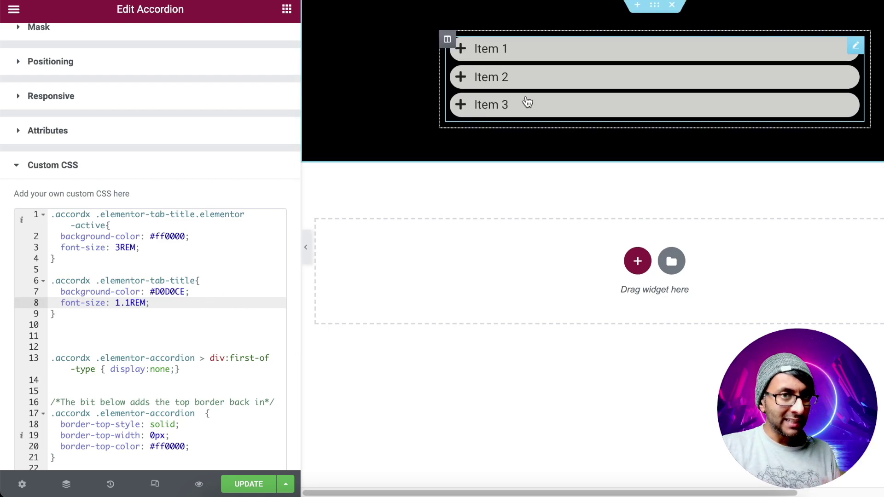
pyautogui.click(510, 87)
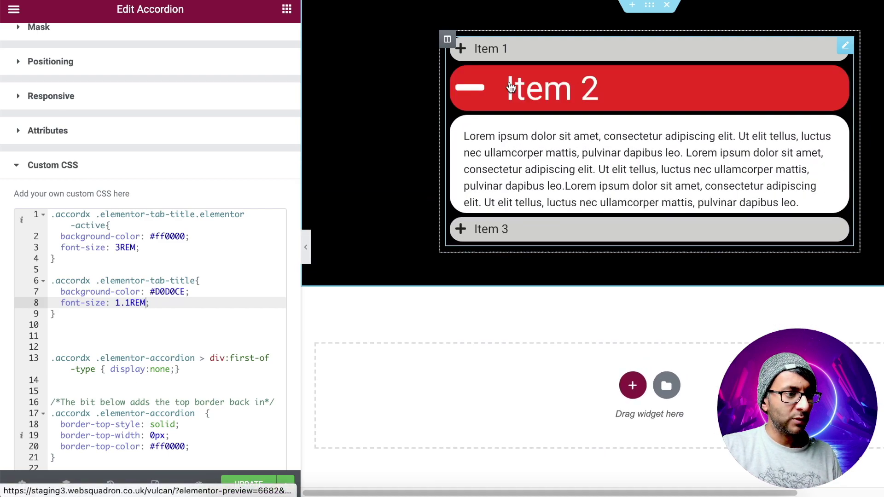
pyautogui.doubleClick(117, 247)
pyautogui.write('2REM')
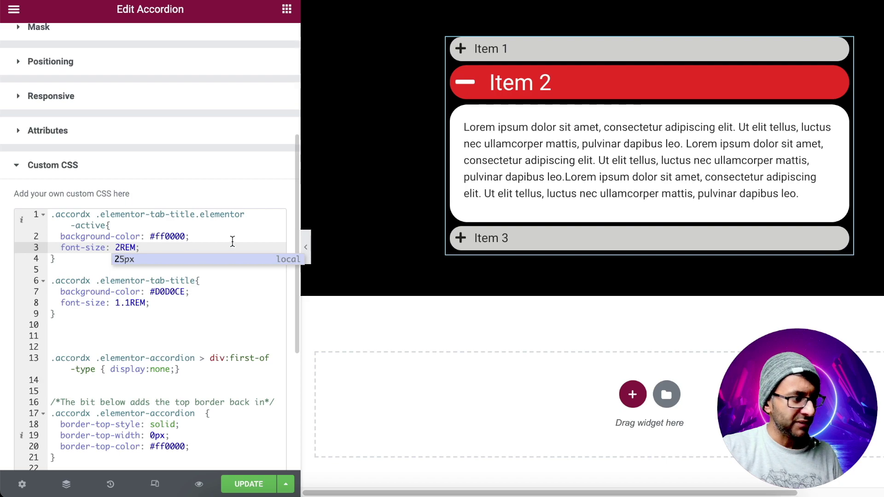
# - Save the page with UPDATE and return to the custom CSS code
pyautogui.click(247, 483)
pyautogui.click(228, 316)
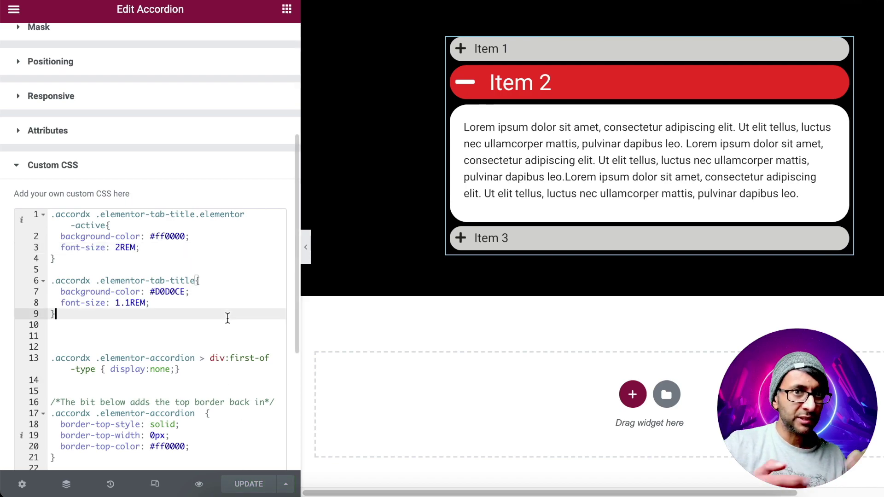
pyautogui.scroll(5, 188, 227)
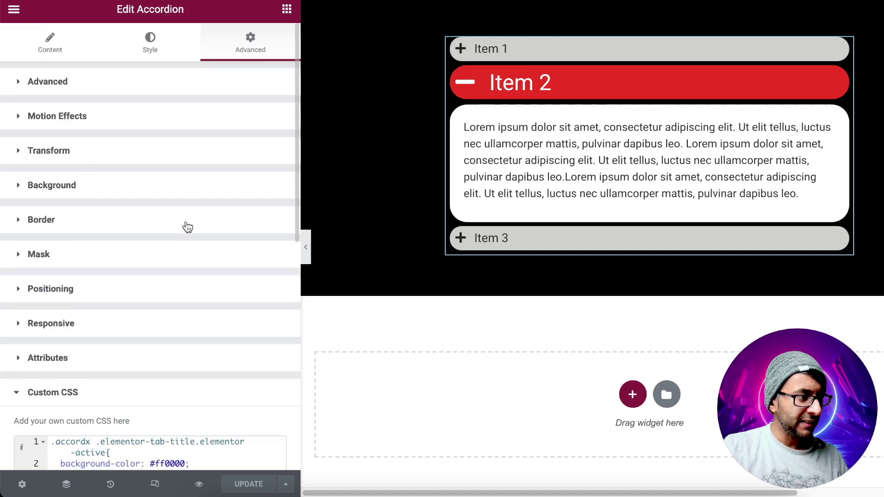
# - Review the accordion's items in the Content tab and expand Item 2 in the preview
pyautogui.click(80, 51)
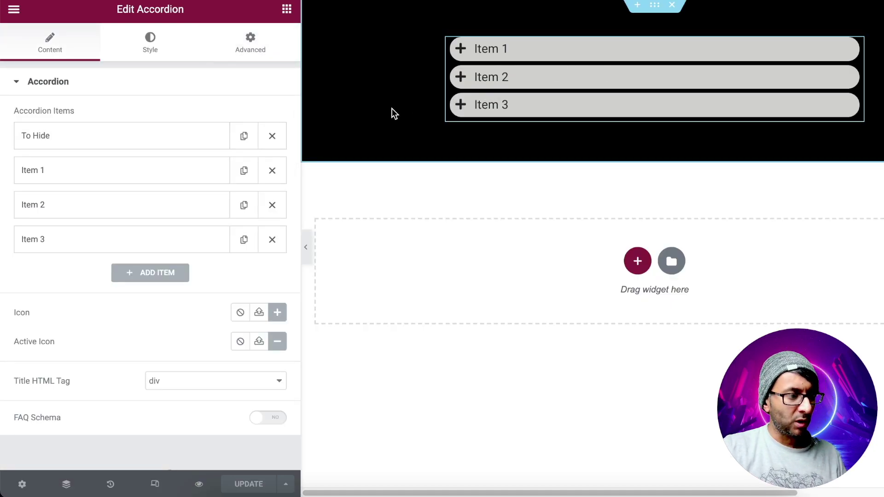
pyautogui.scroll(-1, 299, 180)
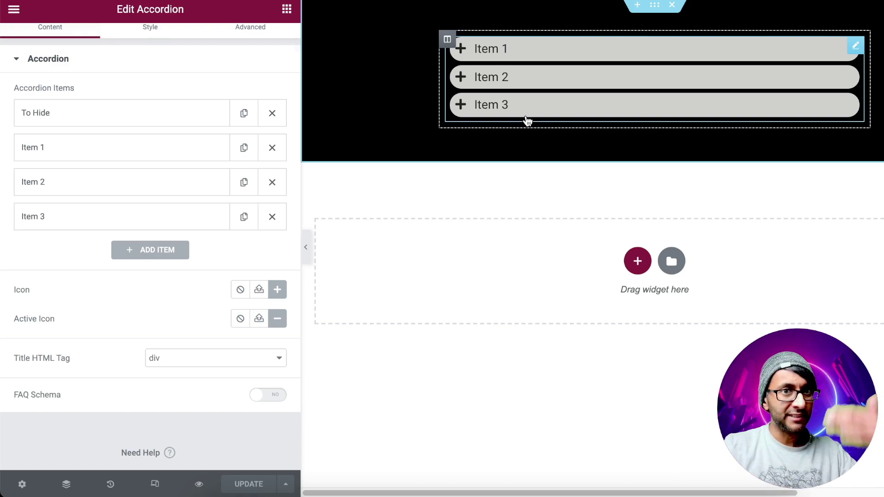
pyautogui.click(561, 80)
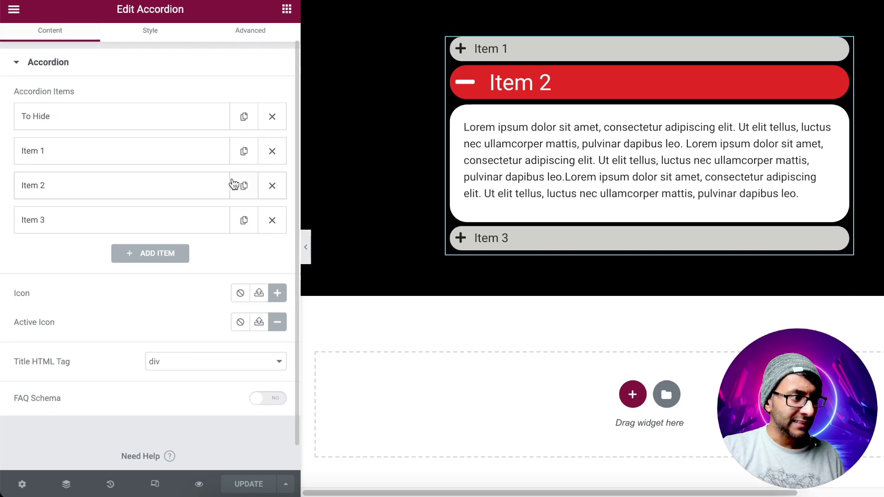
pyautogui.scroll(1, 248, 115)
# - Delete the superfluous blank line after the 1.1REM title rule in Advanced > Custom CSS
pyautogui.click(259, 50)
pyautogui.scroll(-5, 160, 343)
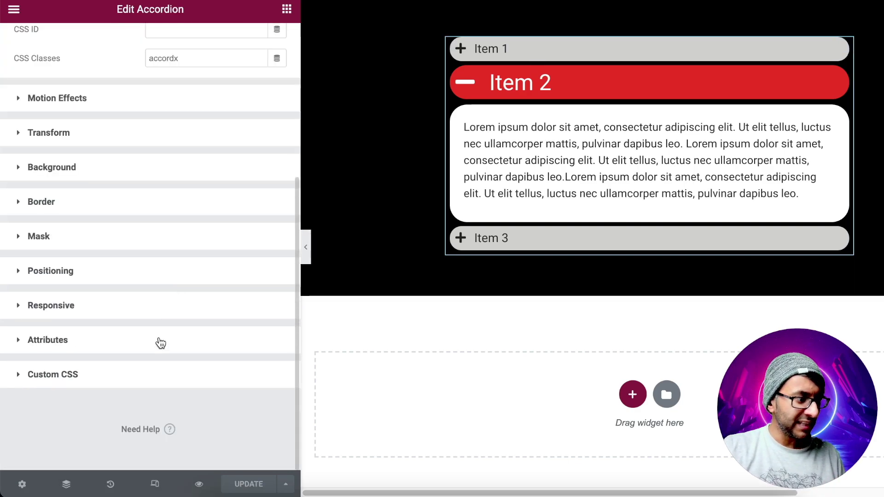
pyautogui.click(144, 371)
pyautogui.scroll(-5, 184, 345)
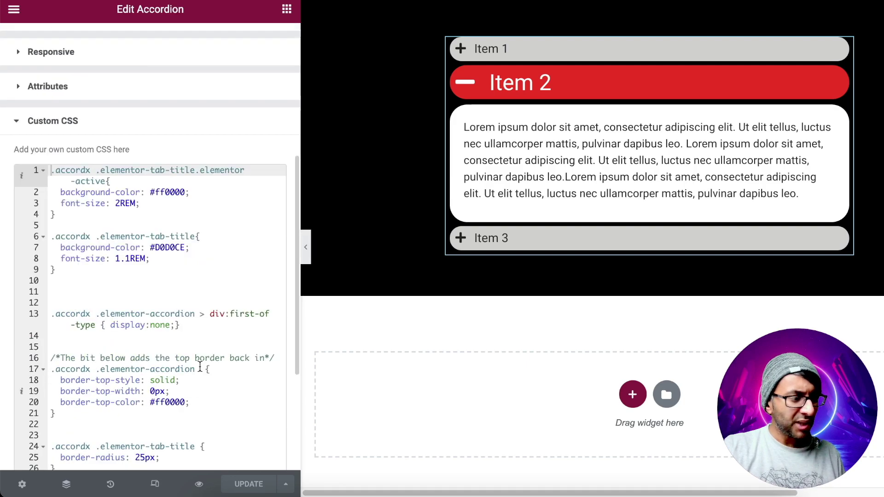
pyautogui.click(116, 288)
pyautogui.press('BackSpace')
pyautogui.scroll(-2, 192, 300)
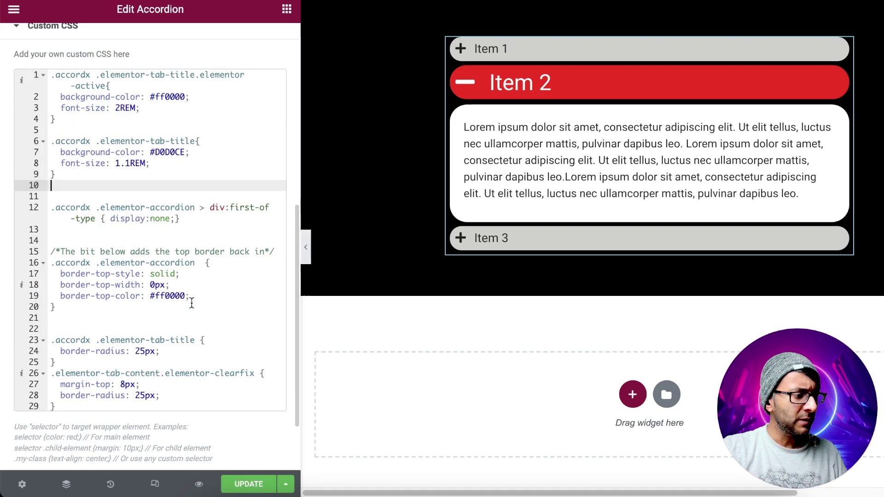